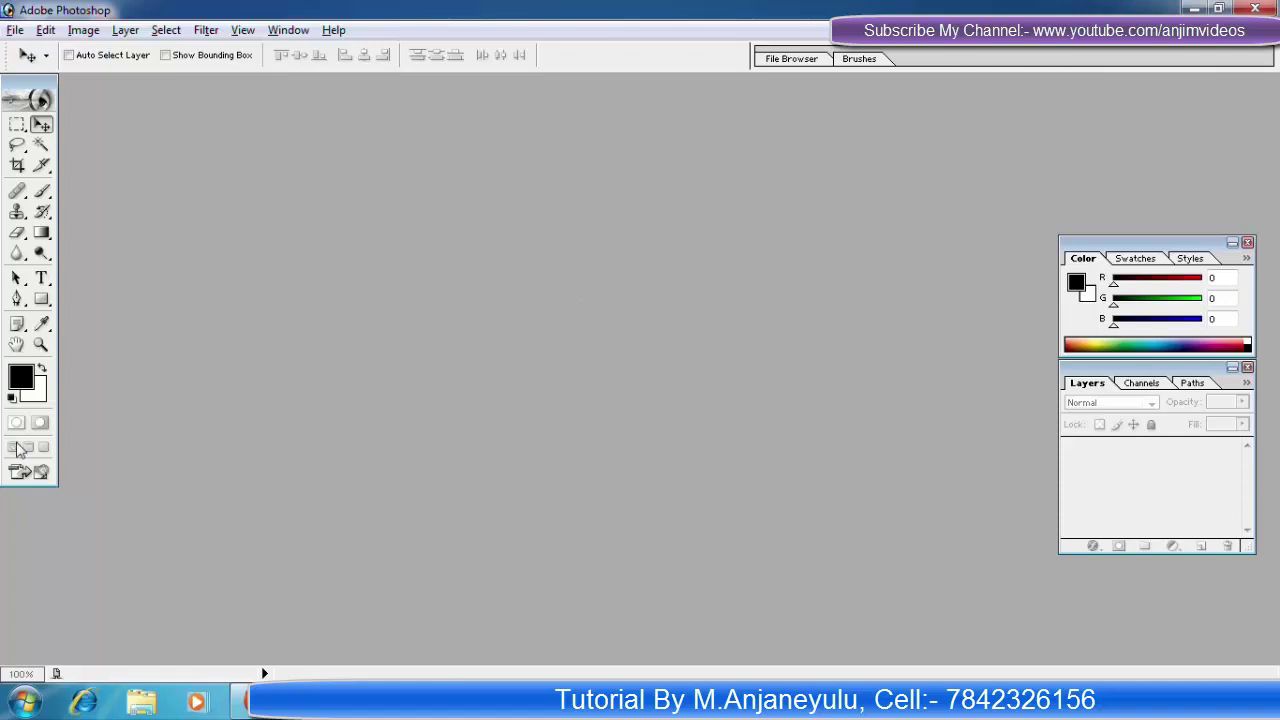
Open the File menu from the empty Photoshop workspace
left_click(15, 30)
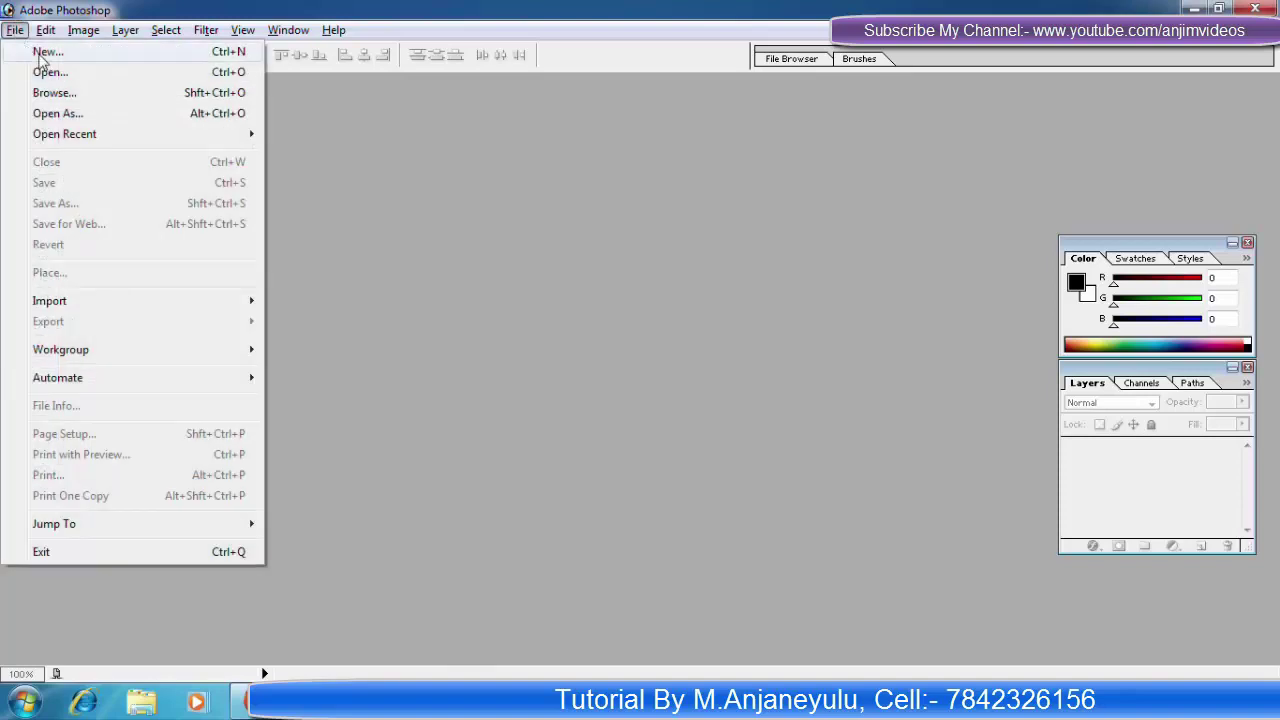
Create a 576 × 288 px, 72 ppi RGB document with a transparent background
left_click(30, 53)
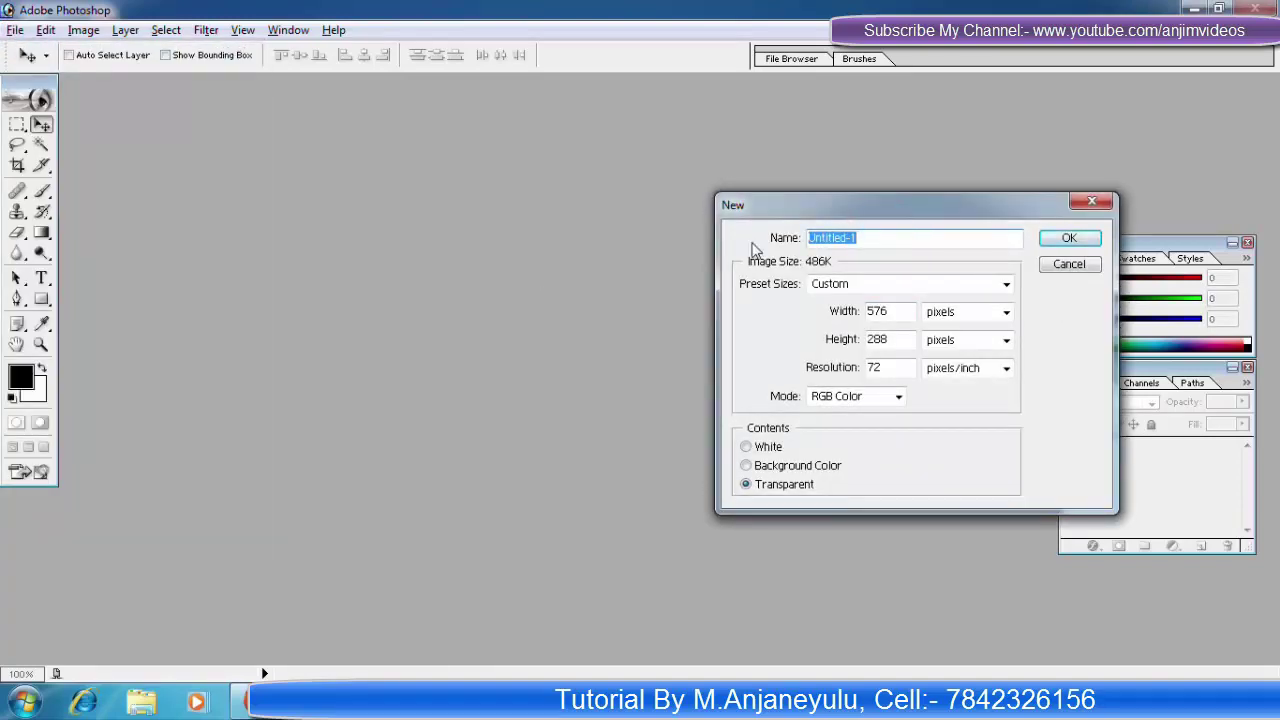
left_click_drag(846, 214, 677, 252)
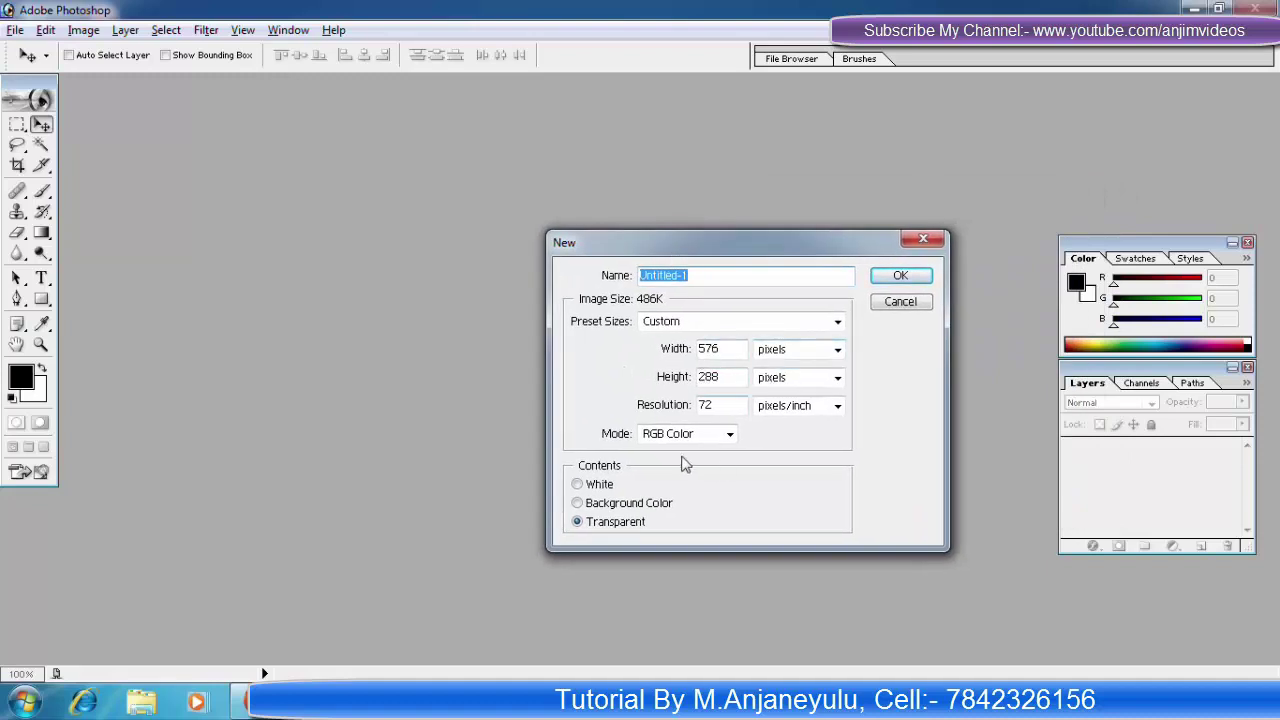
left_click(610, 522)
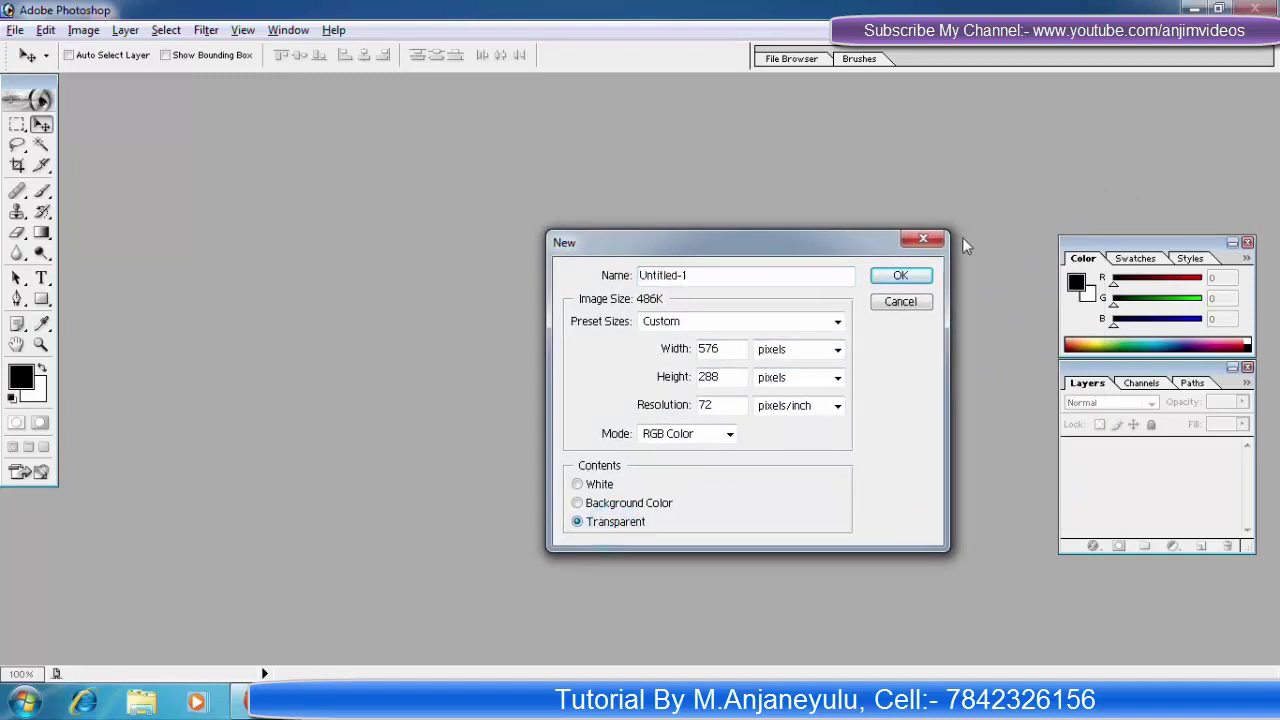
left_click(901, 276)
left_click_drag(362, 105, 529, 125)
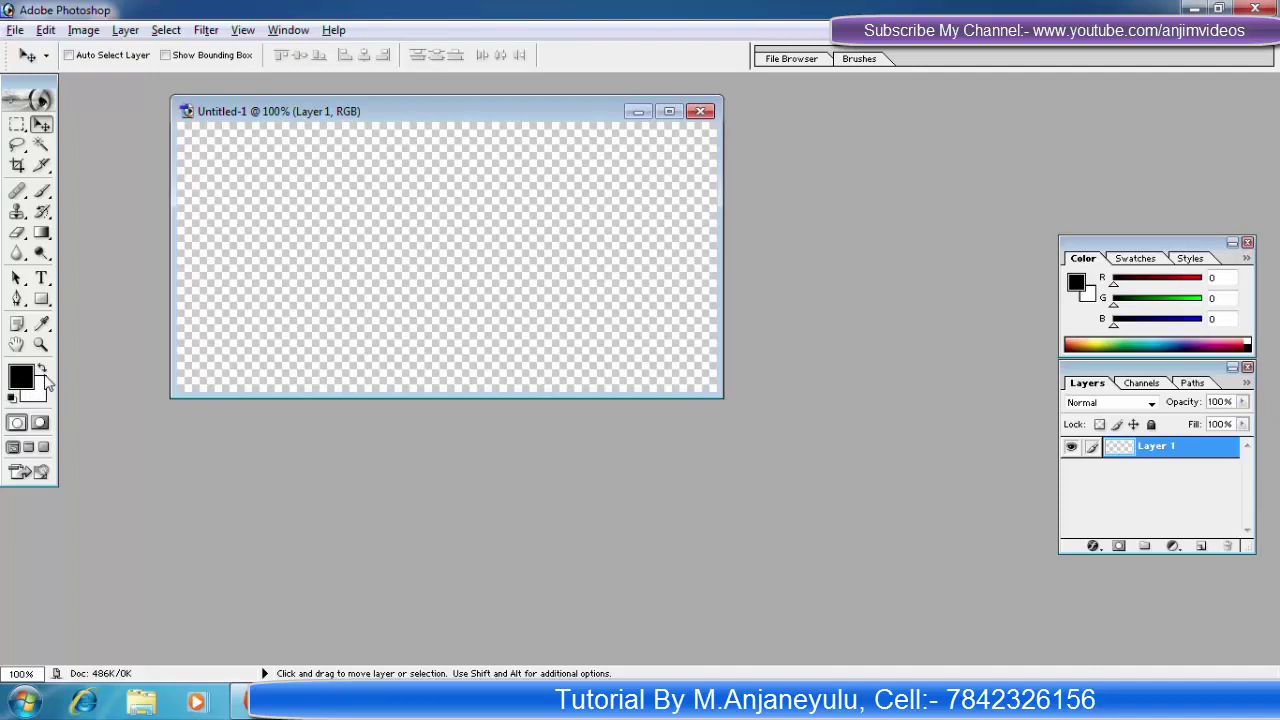
Draw a wide white rectangle (Shape 1) across the middle of the canvas
left_click(41, 370)
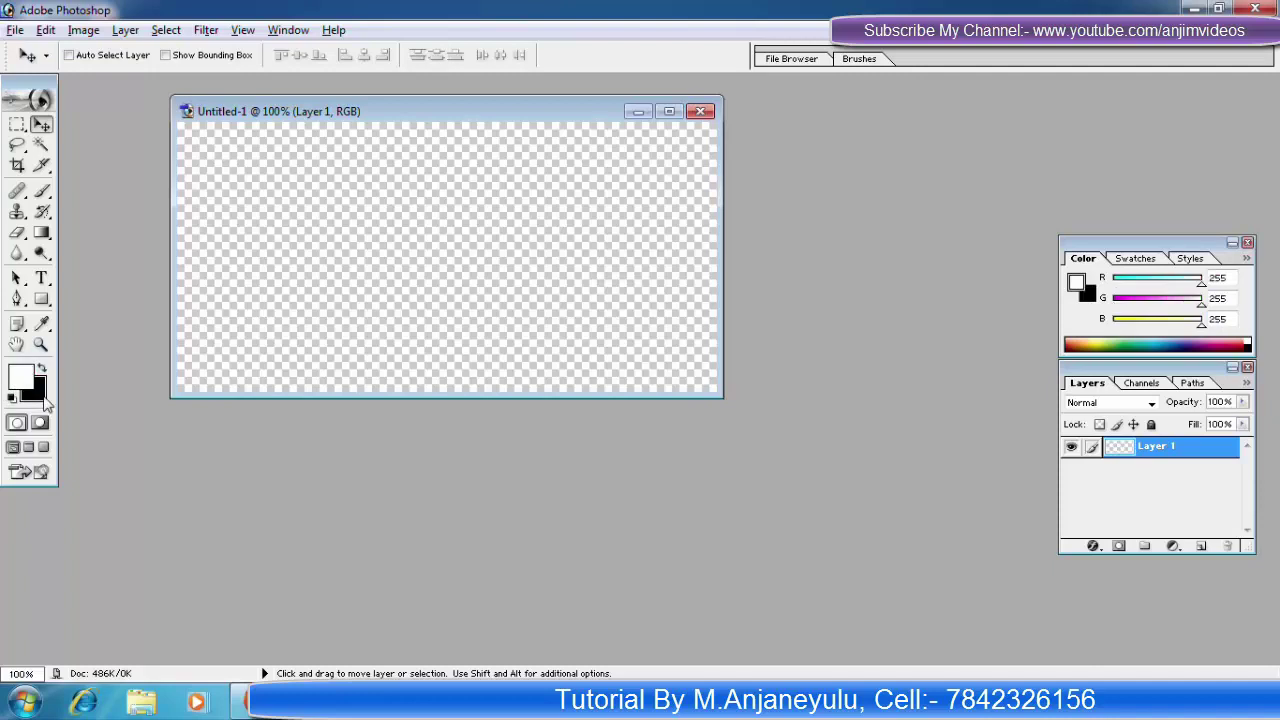
left_click_drag(474, 116, 520, 203)
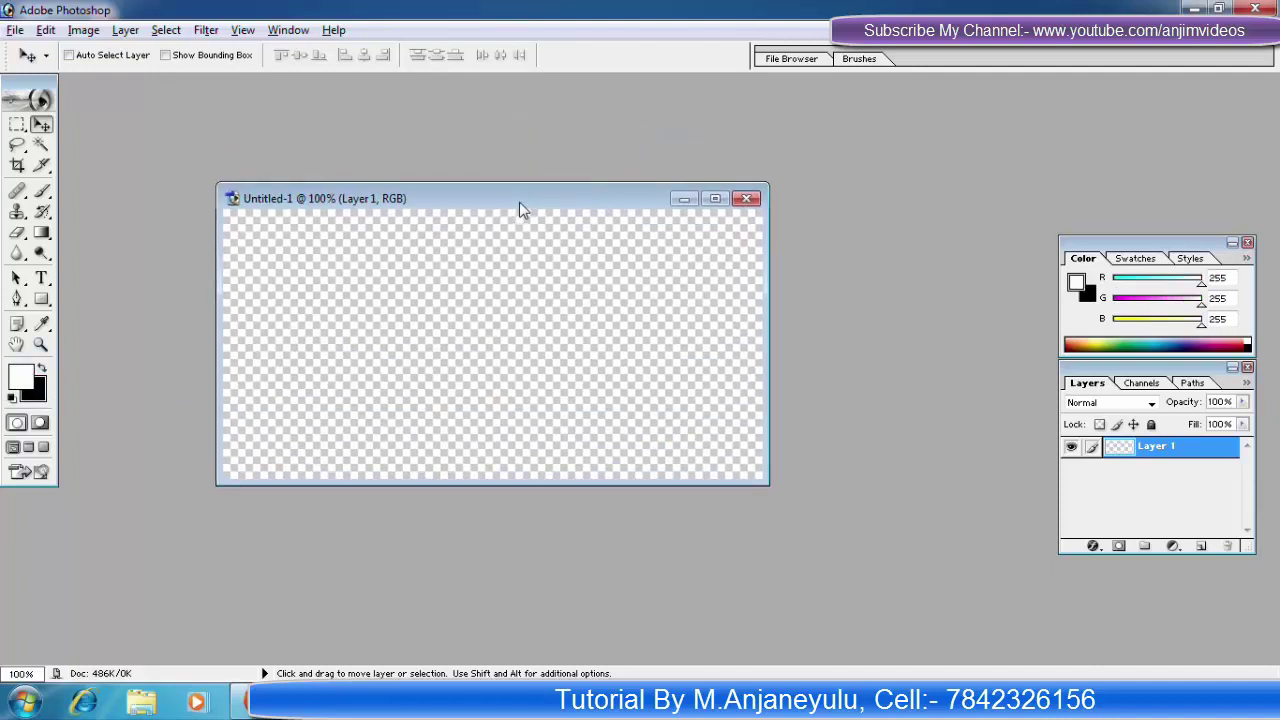
left_click(41, 300)
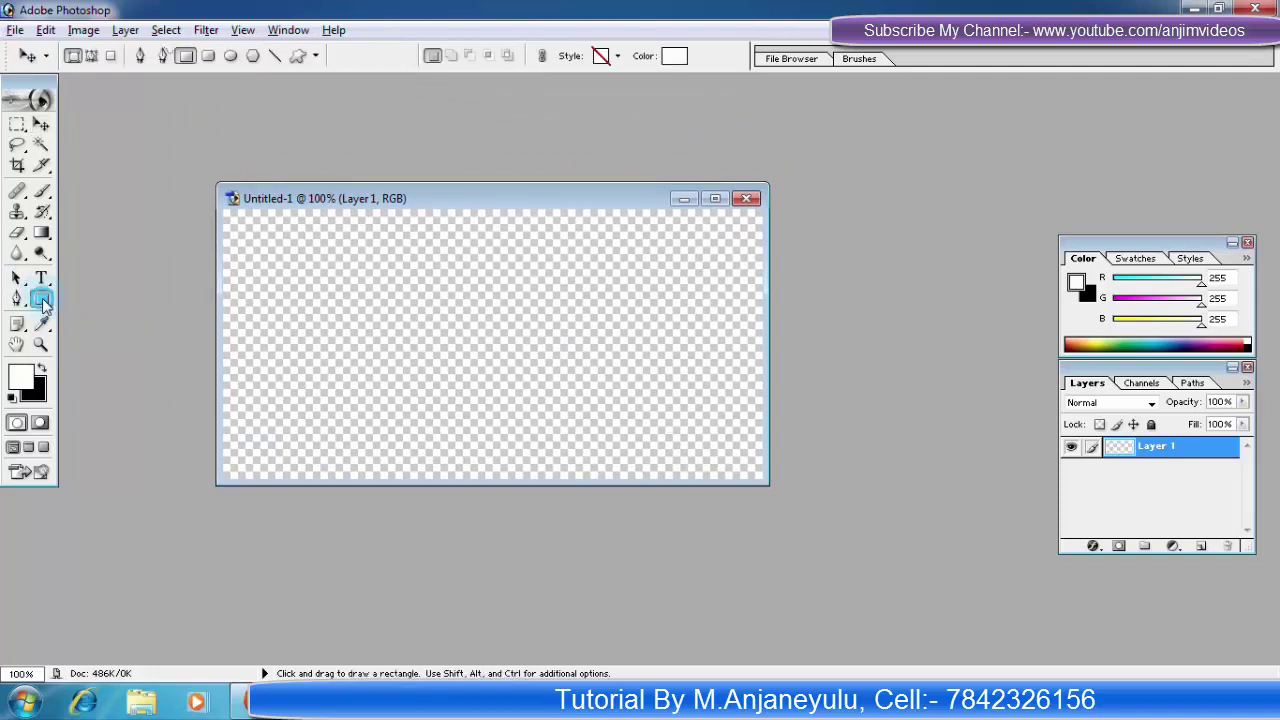
left_click_drag(289, 298, 690, 369)
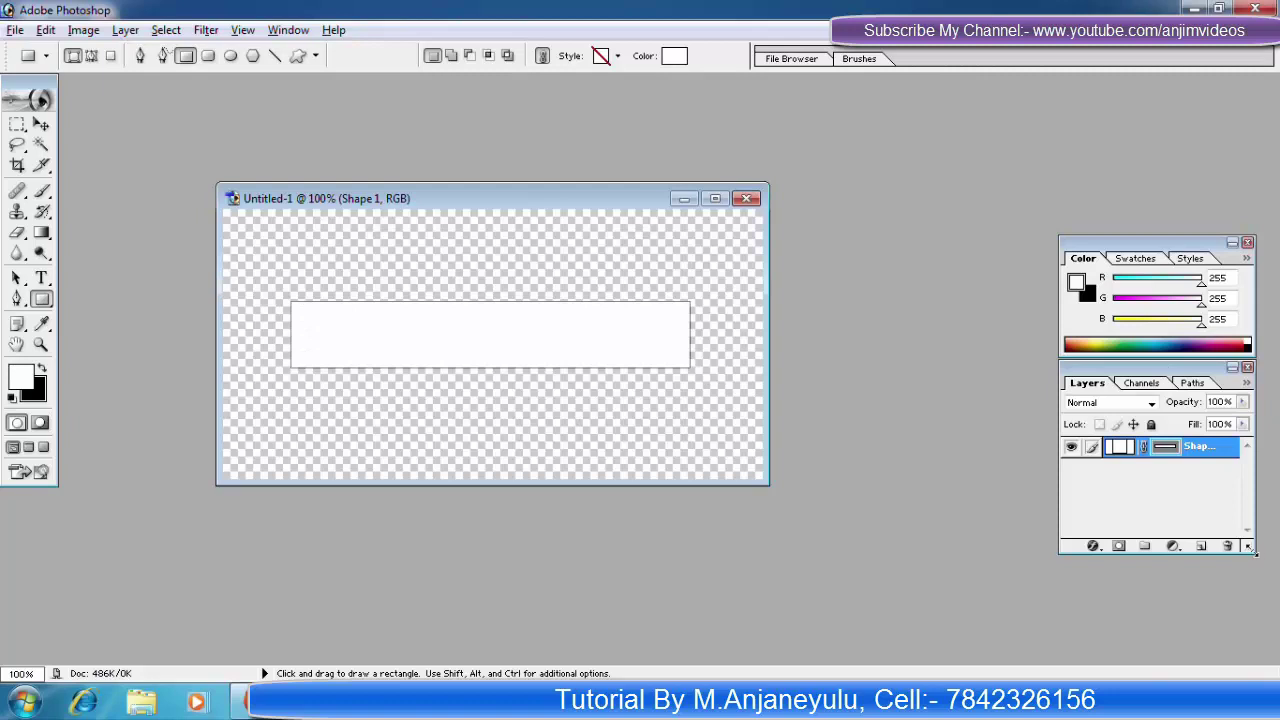
left_click_drag(1249, 548, 1249, 584)
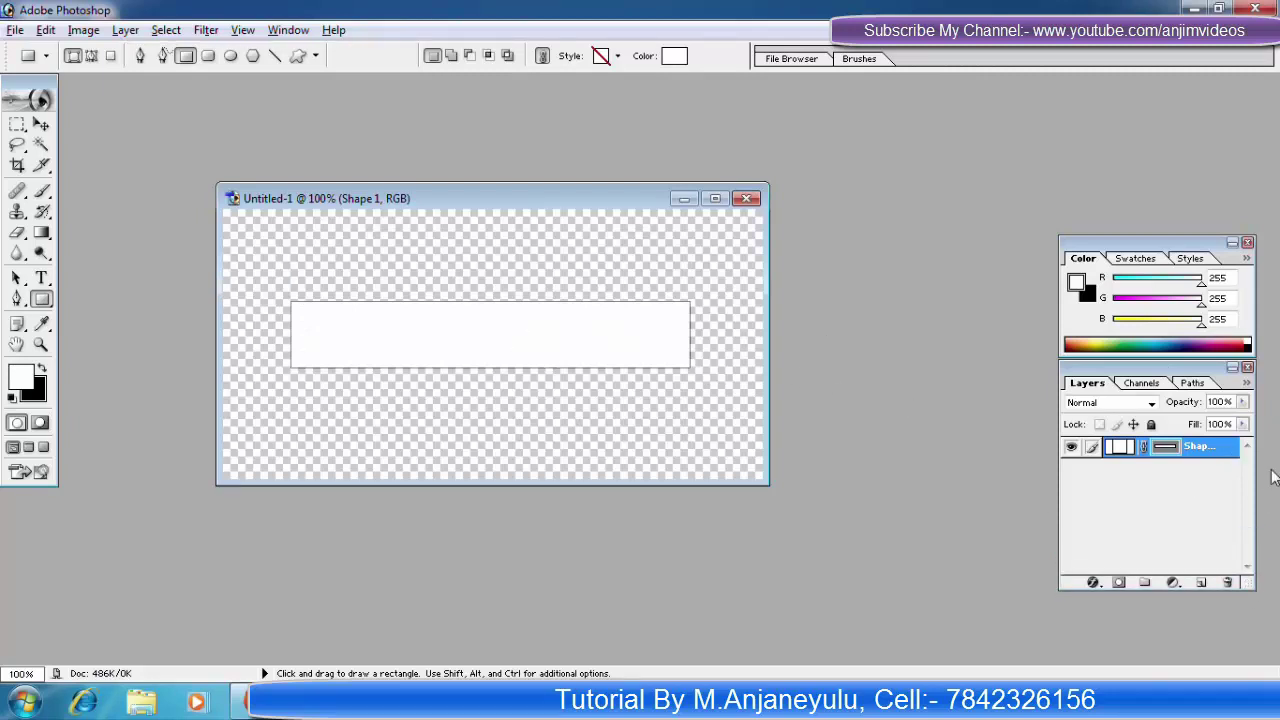
Rasterize the Shape 1 rectangle layer into an ordinary pixel layer
right_click(1206, 450)
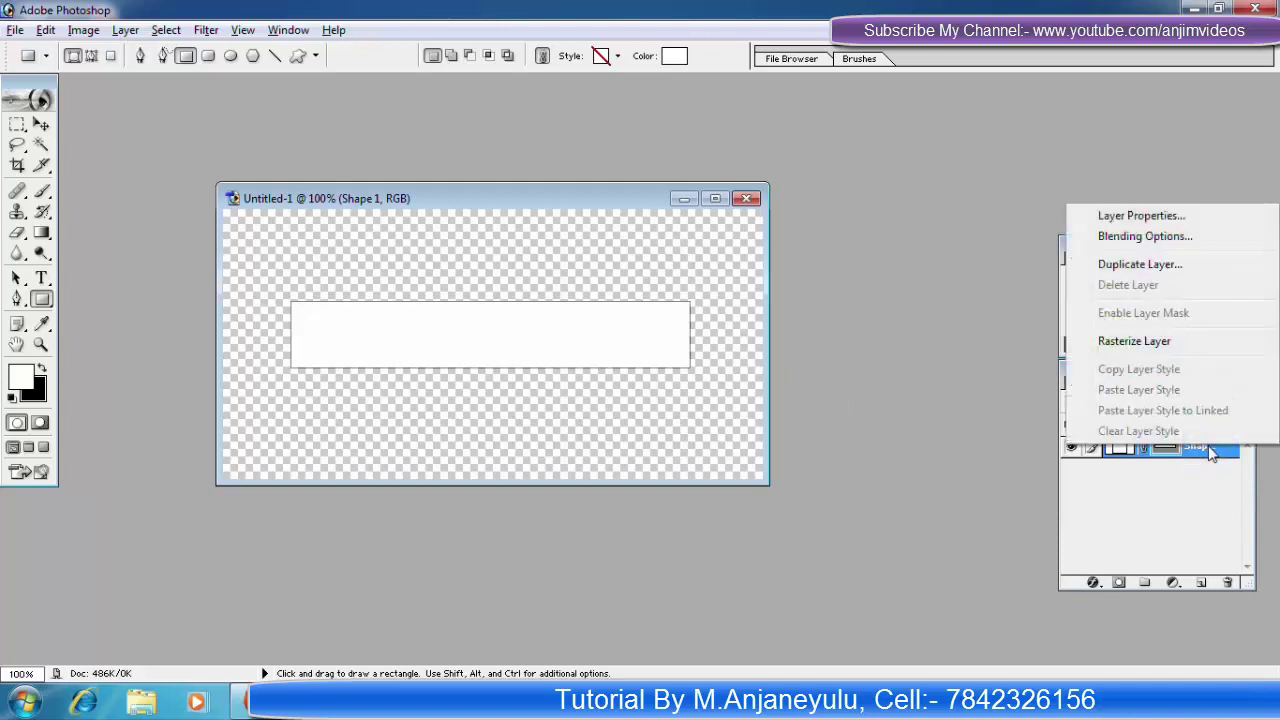
left_click(1140, 342)
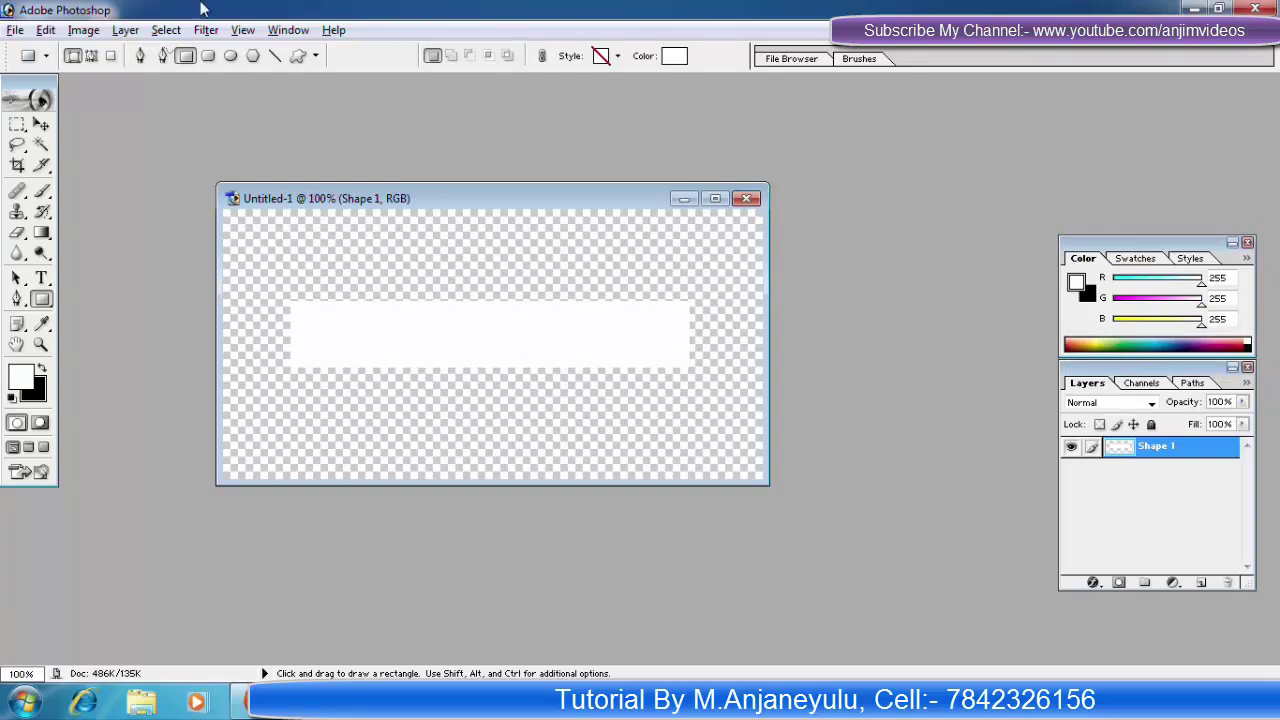
left_click(41, 124)
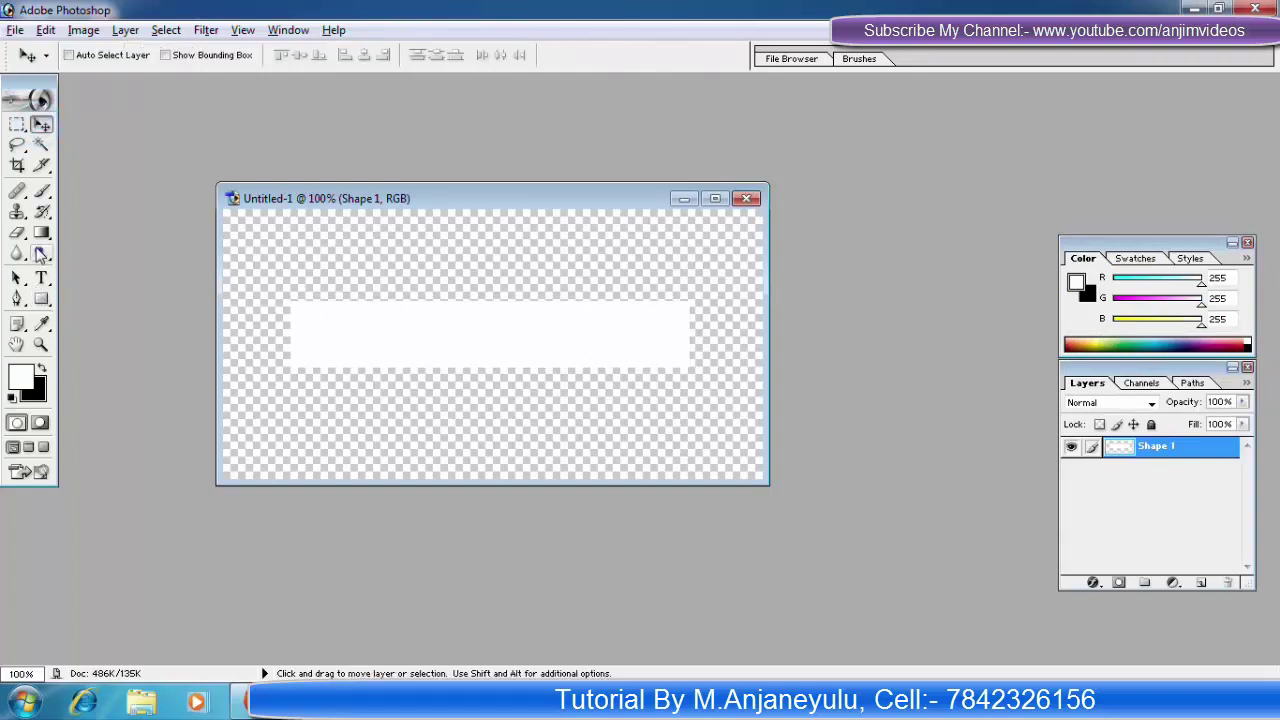
Set up the Eraser with an enlarged soft brush at 19% opacity
left_click(17, 232)
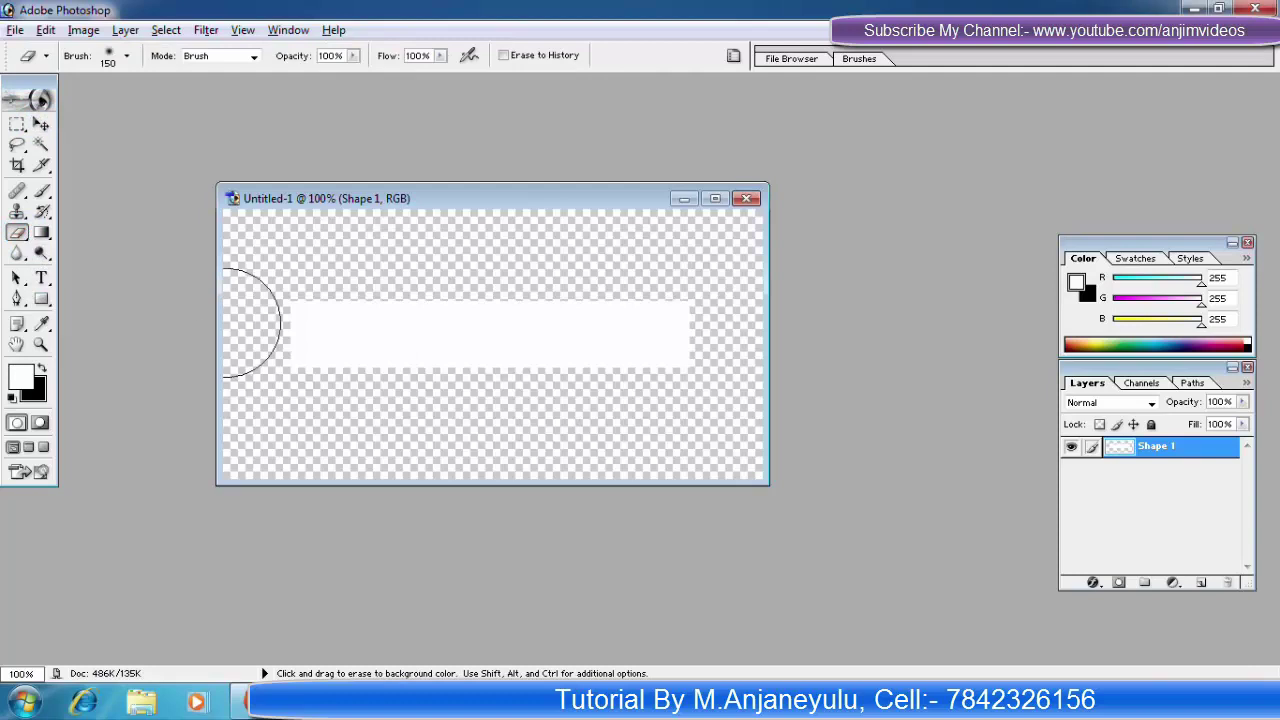
left_click(126, 57)
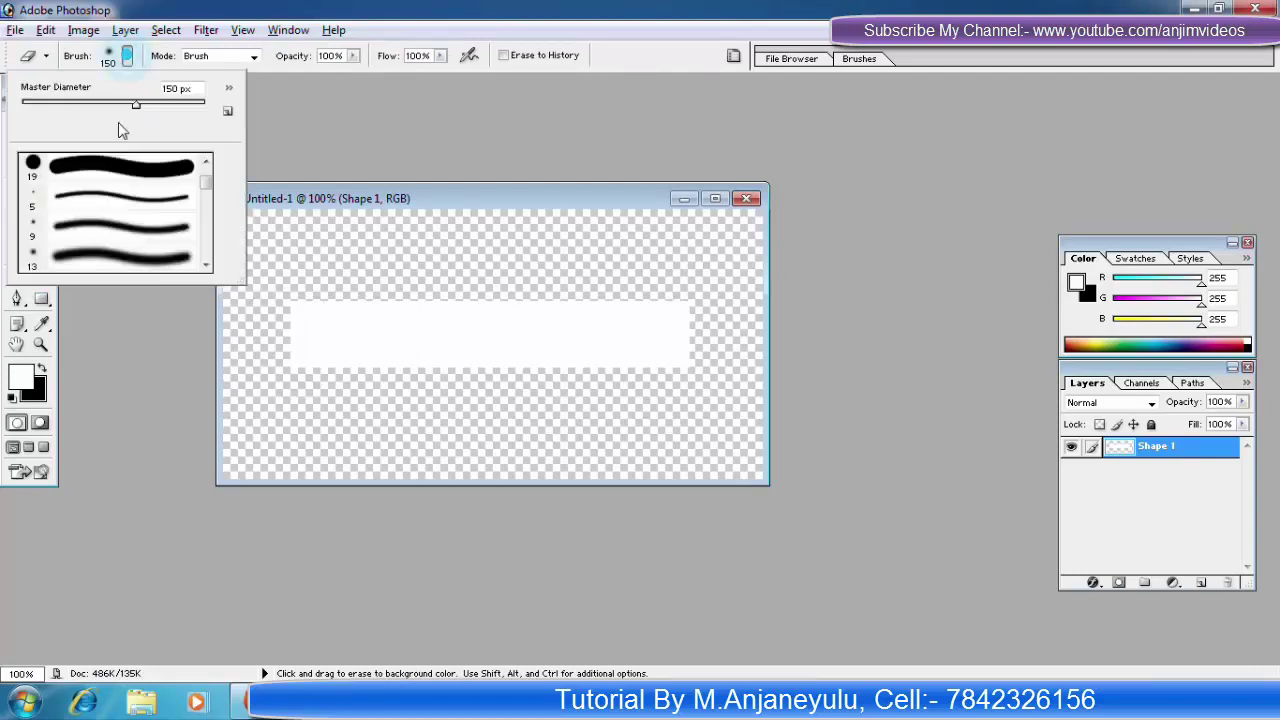
left_click(142, 255)
left_click(451, 200)
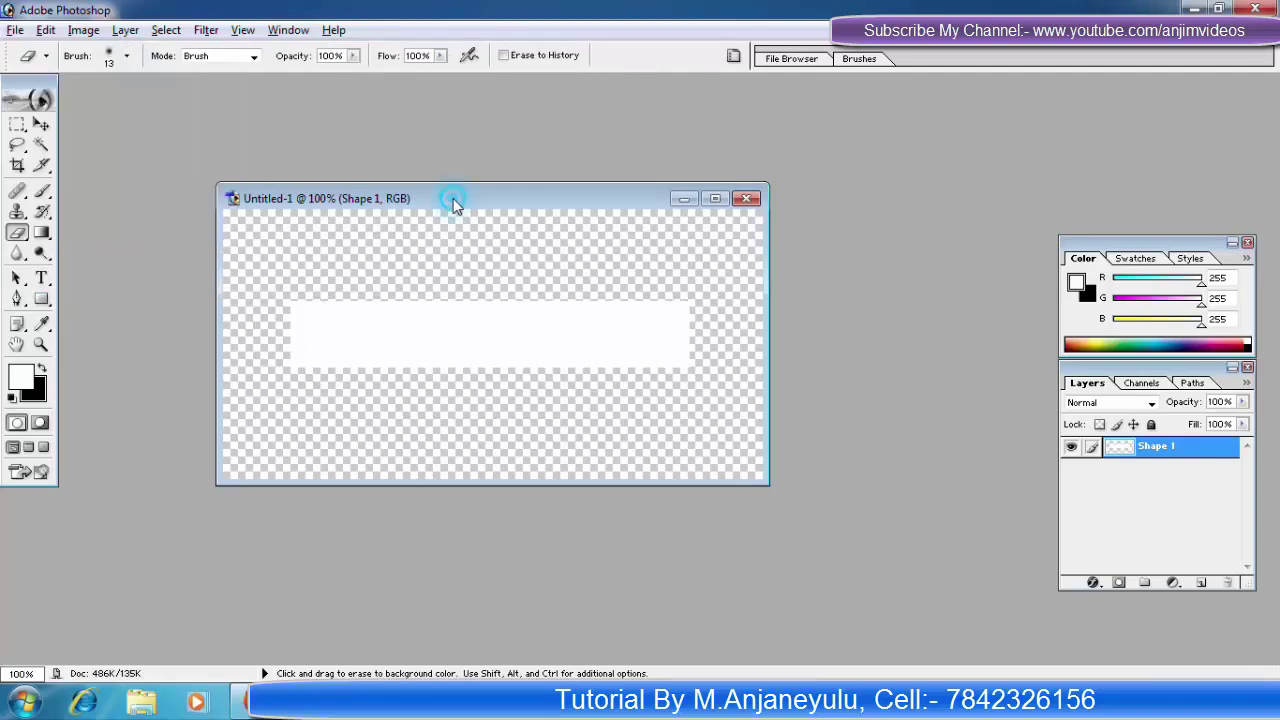
key("bracketright")
key("bracketright")
key("bracketright")
key("bracketright")
key("bracketright")
key("bracketright")
key("bracketright")
key("bracketright")
key("bracketright")
key("bracketright")
key("bracketright")
left_click(353, 57)
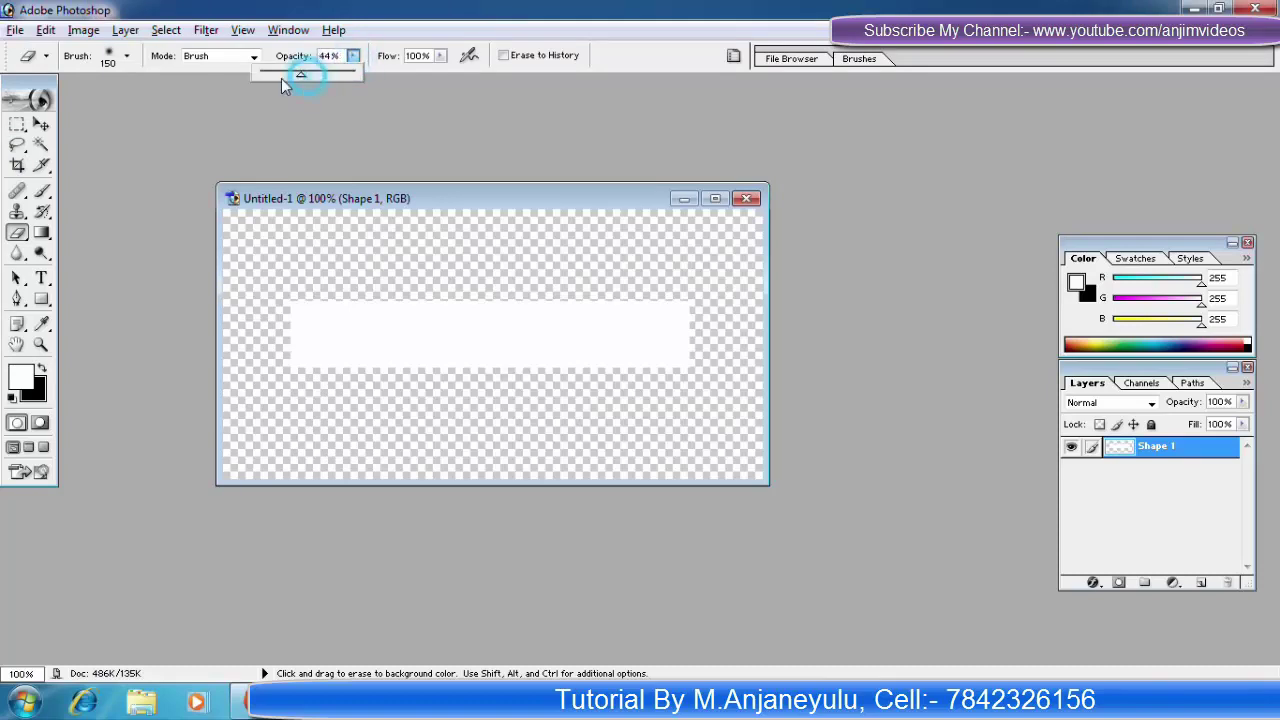
left_click_drag(288, 78, 277, 77)
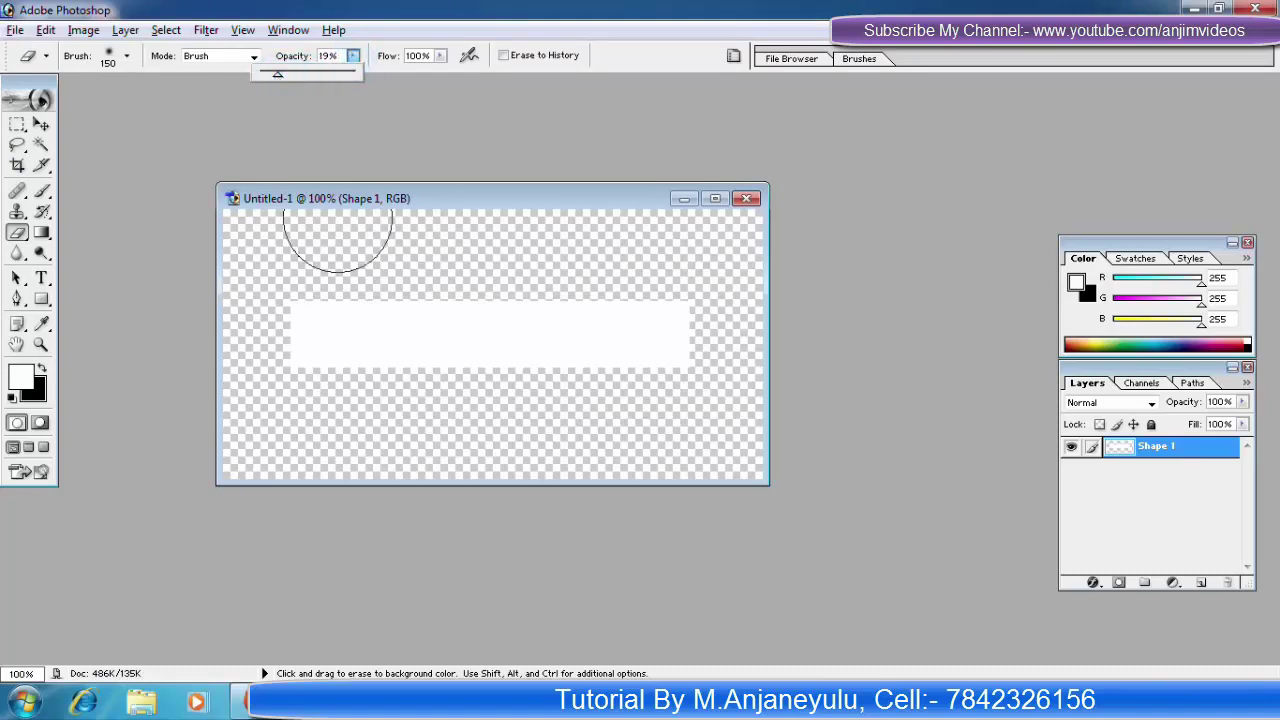
Fade the bar's left end, then its right end at 20% opacity
left_click(251, 329)
left_click(272, 336)
left_click(253, 320)
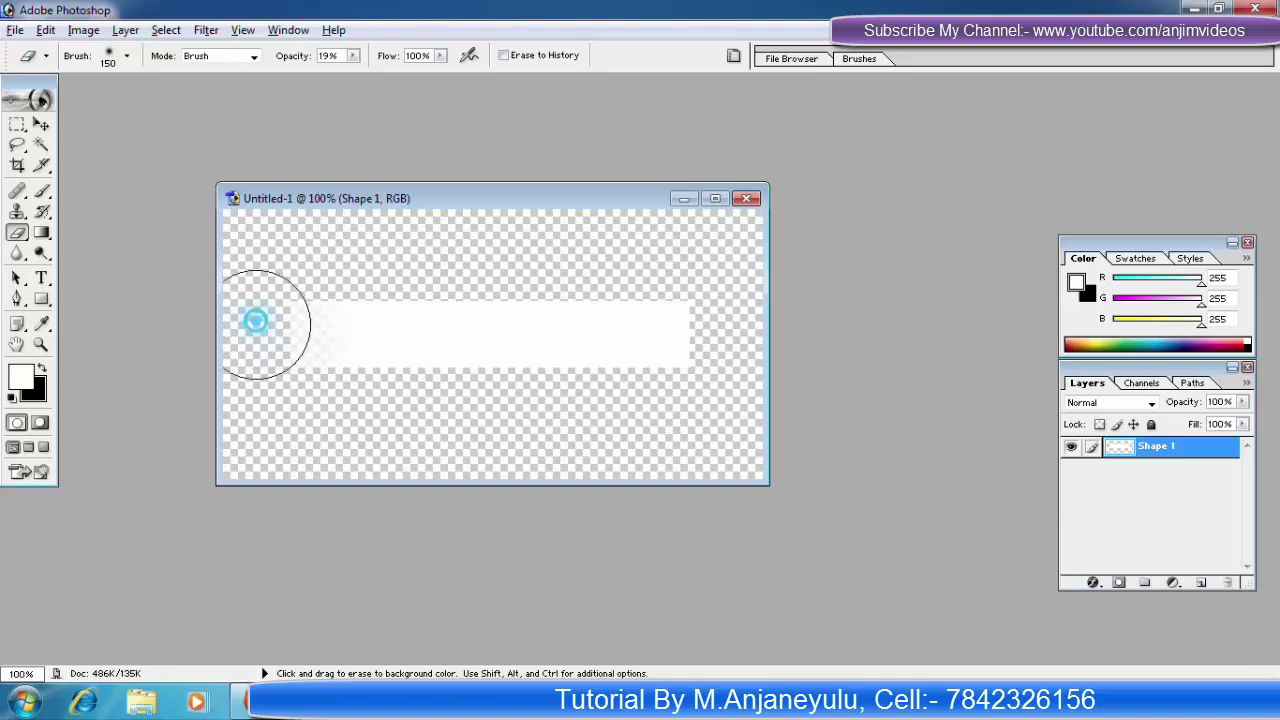
left_click(353, 56)
left_click_drag(353, 80, 509, 95)
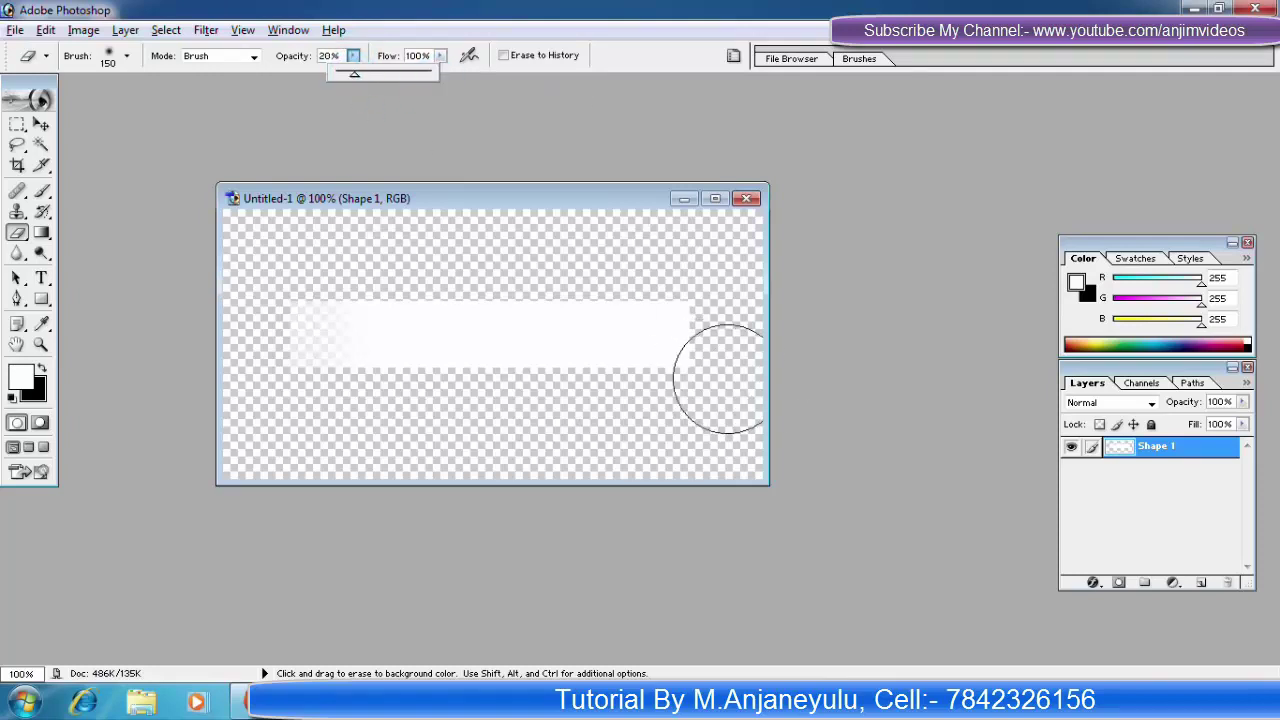
left_click(706, 338)
mouse_move(706, 361)
left_mouse_down()
mouse_move(714, 300)
mouse_move(714, 366)
mouse_move(708, 334)
mouse_move(717, 354)
left_mouse_up()
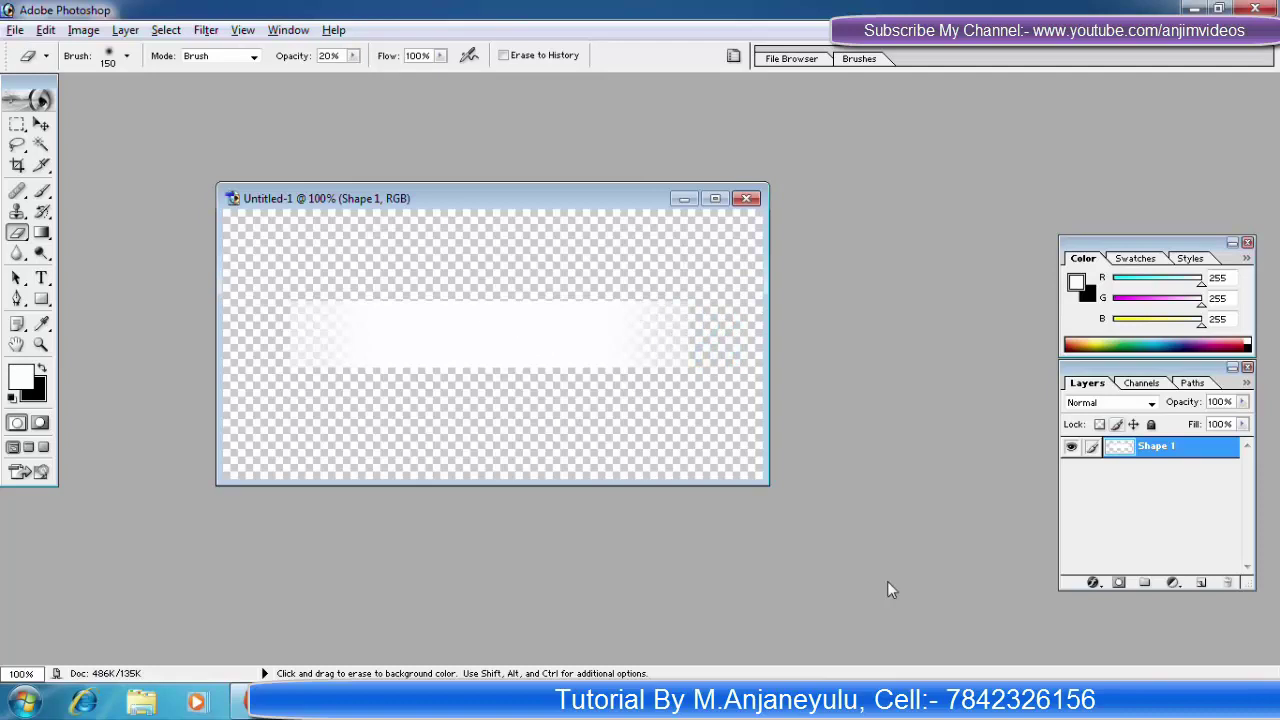
left_click(41, 124)
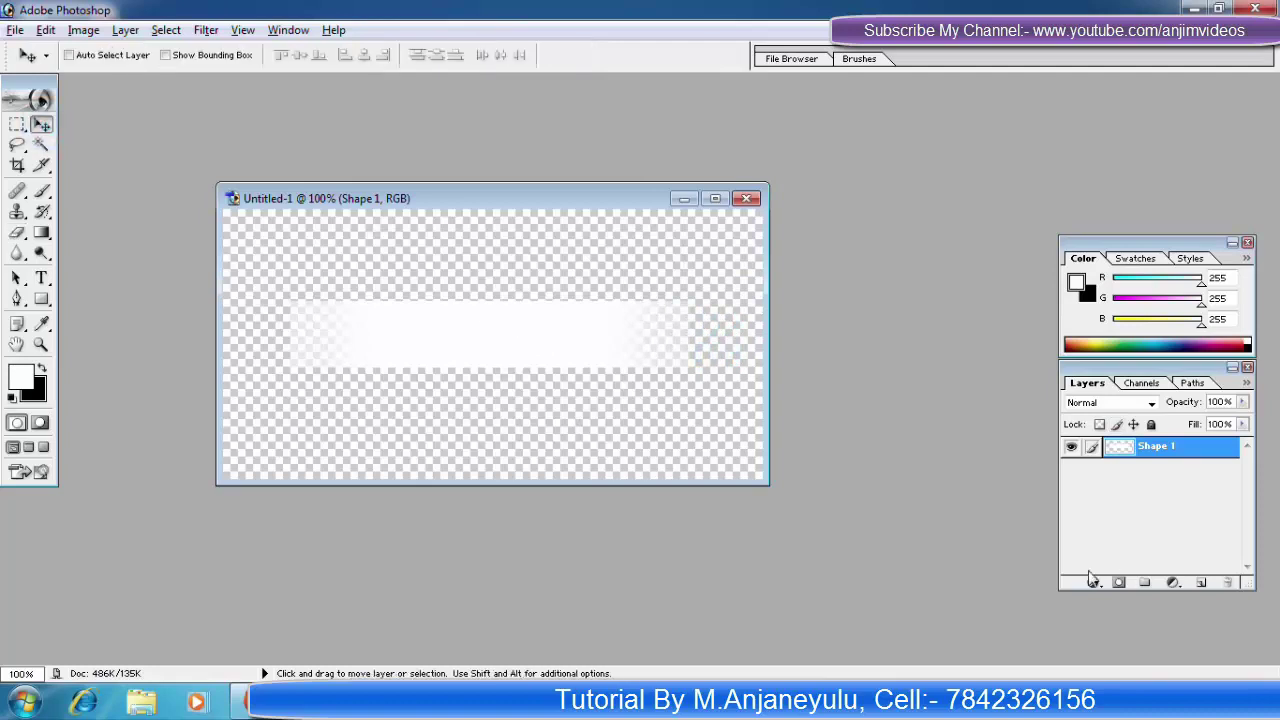
Add a Drop Shadow style to the Shape 1 banner layer
right_click(1182, 450)
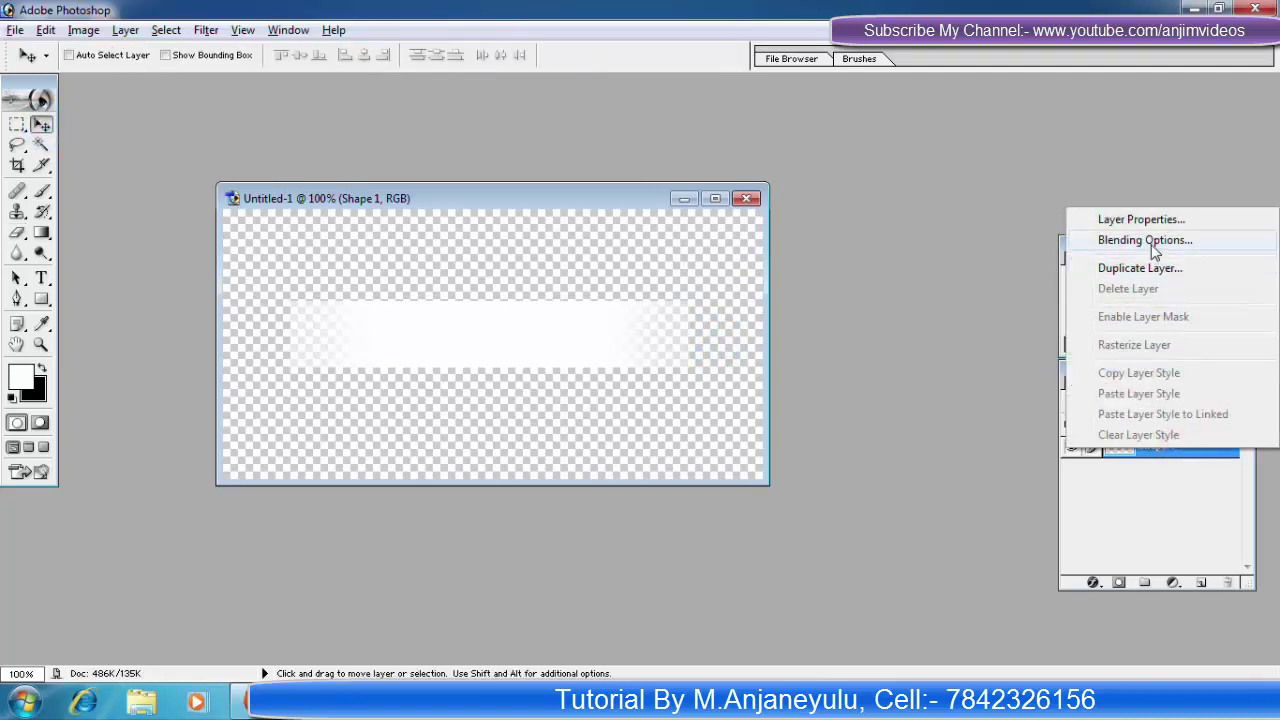
left_click(1150, 241)
left_click_drag(890, 247, 924, 229)
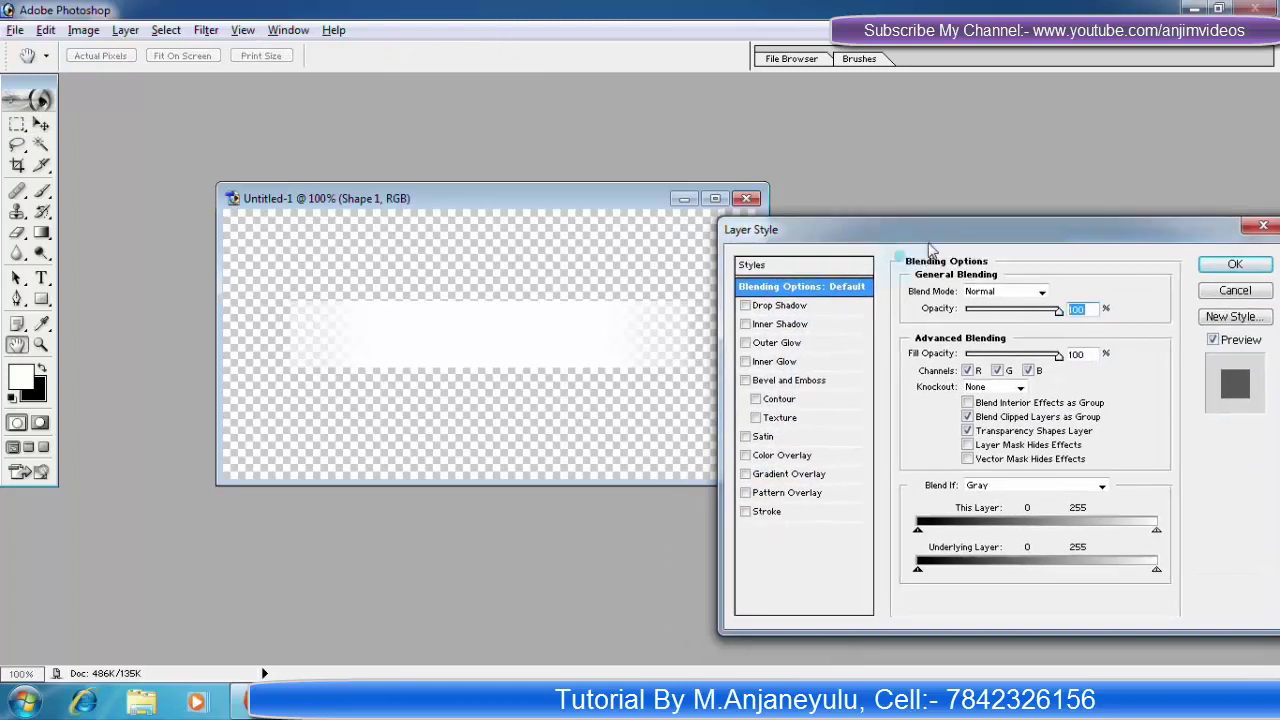
left_click(780, 306)
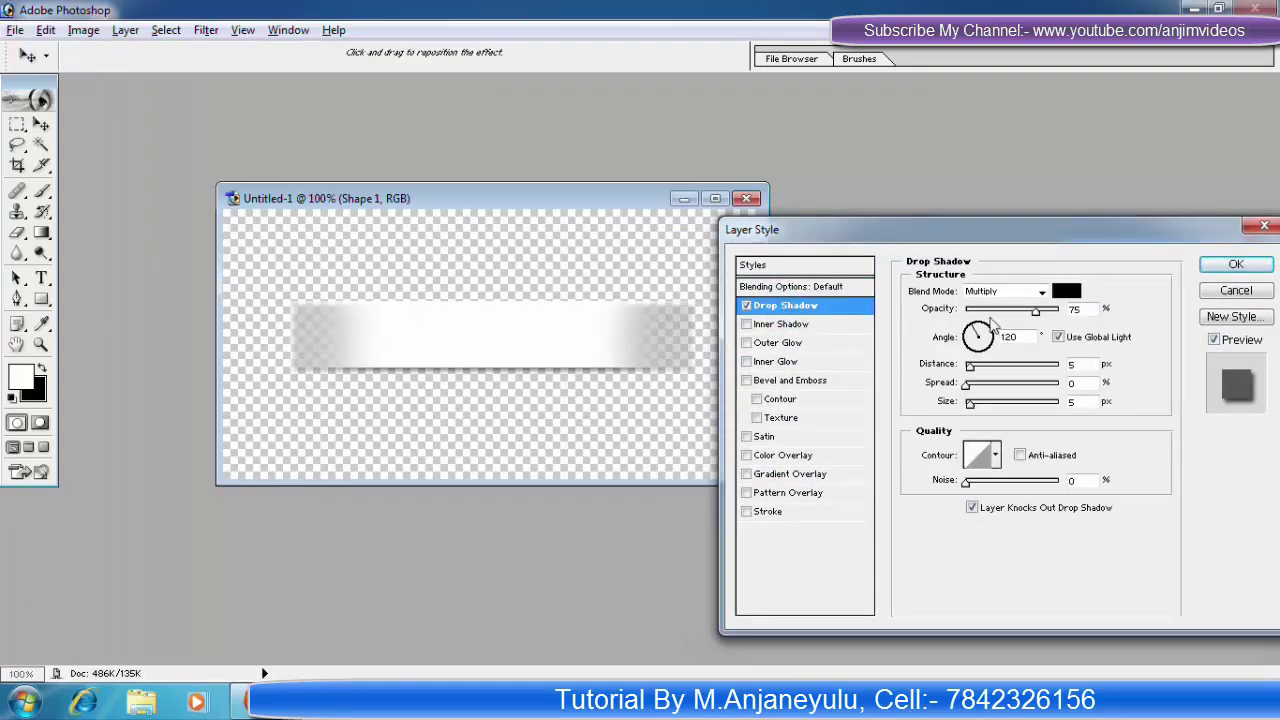
Set the banner shadow to 30° angle, 2% spread, 3 px size, Multiply blend
left_click(968, 342)
type("30")
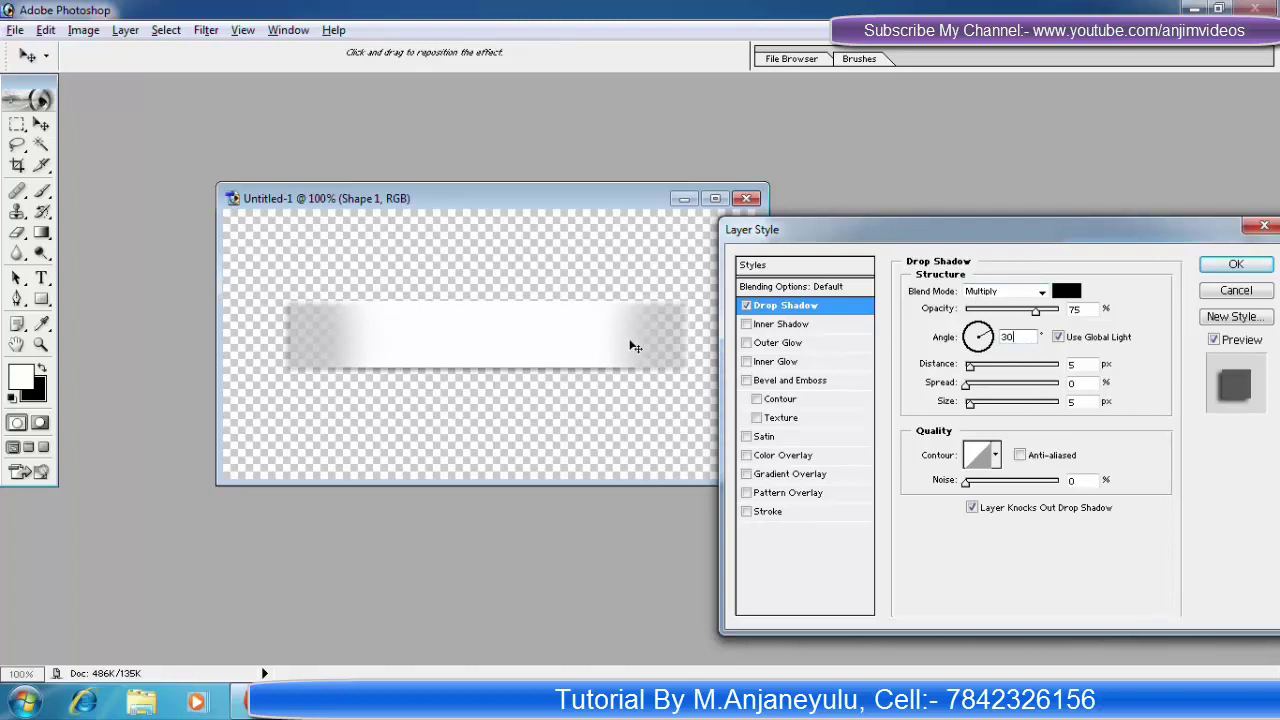
left_click_drag(968, 405, 976, 408)
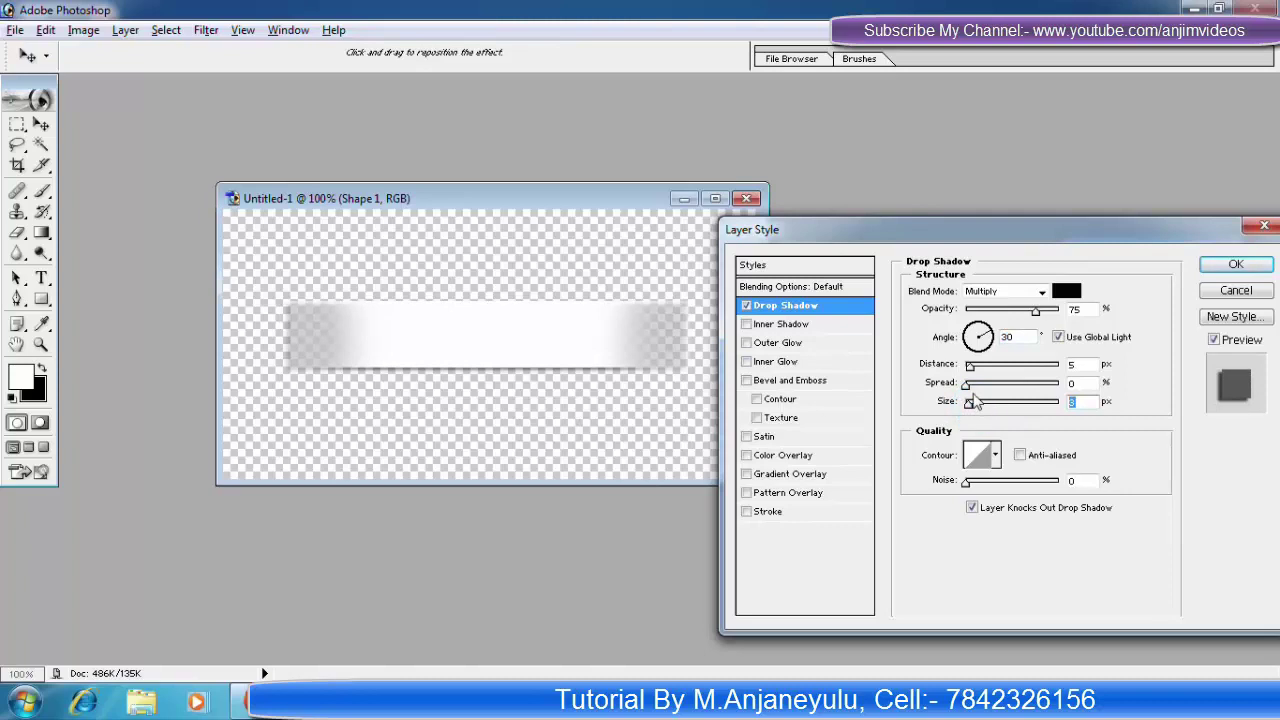
left_click(967, 385)
left_click(1040, 291)
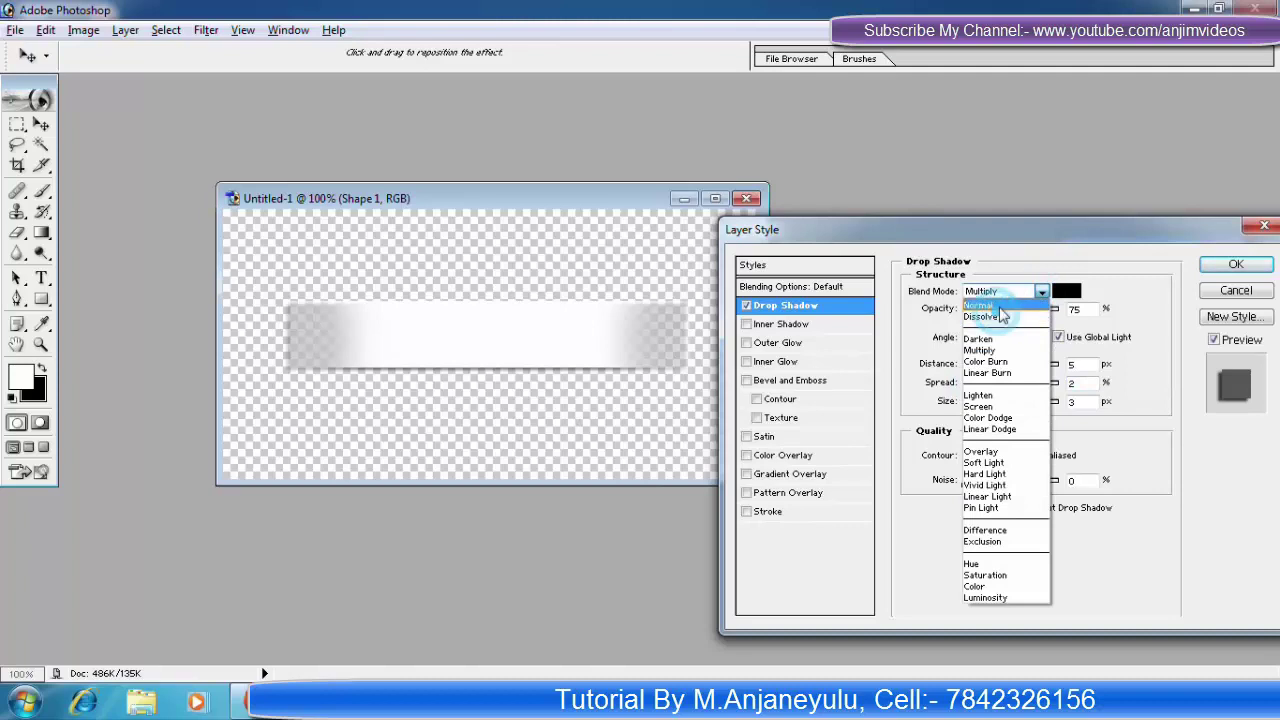
left_click(999, 309)
left_click(1020, 292)
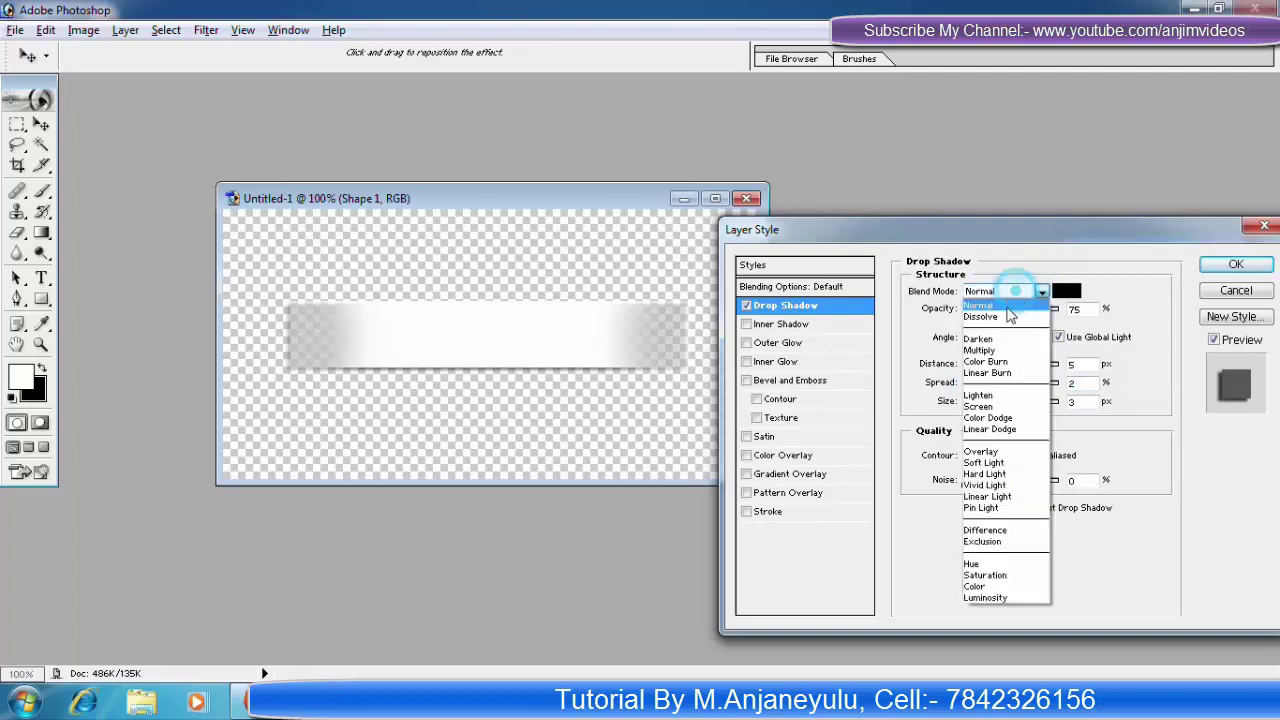
left_click(998, 352)
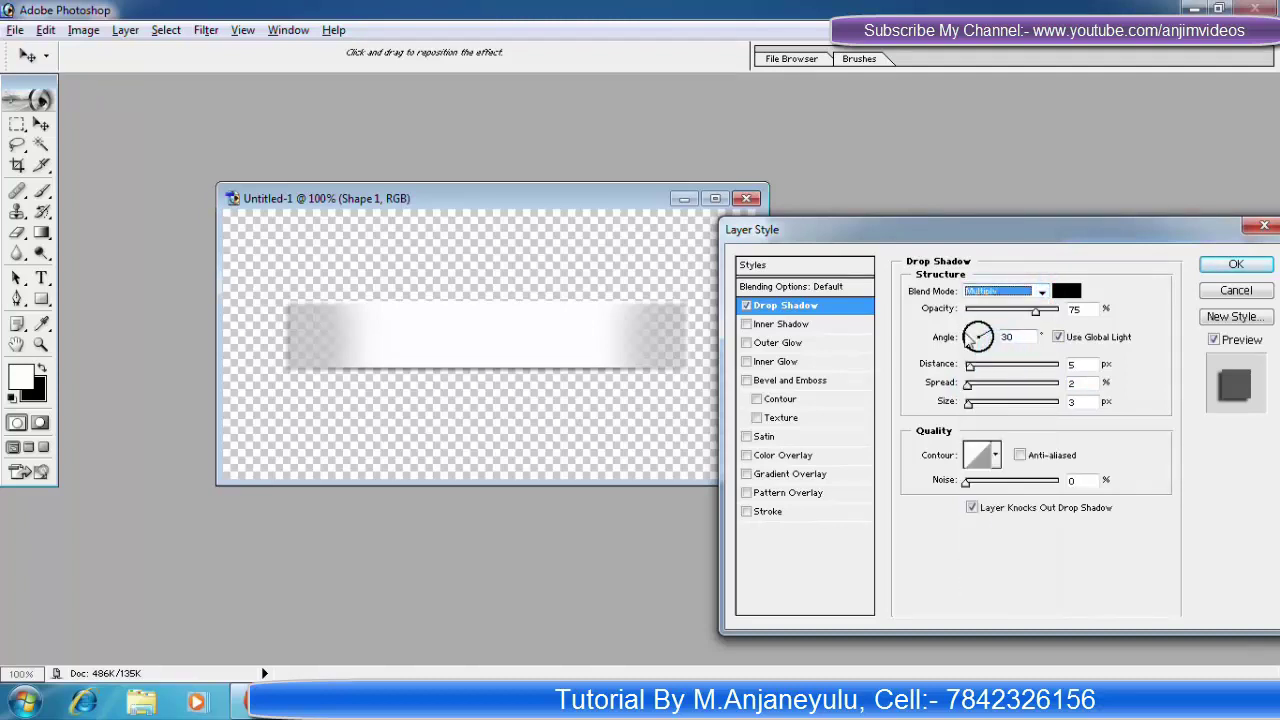
left_click(1236, 266)
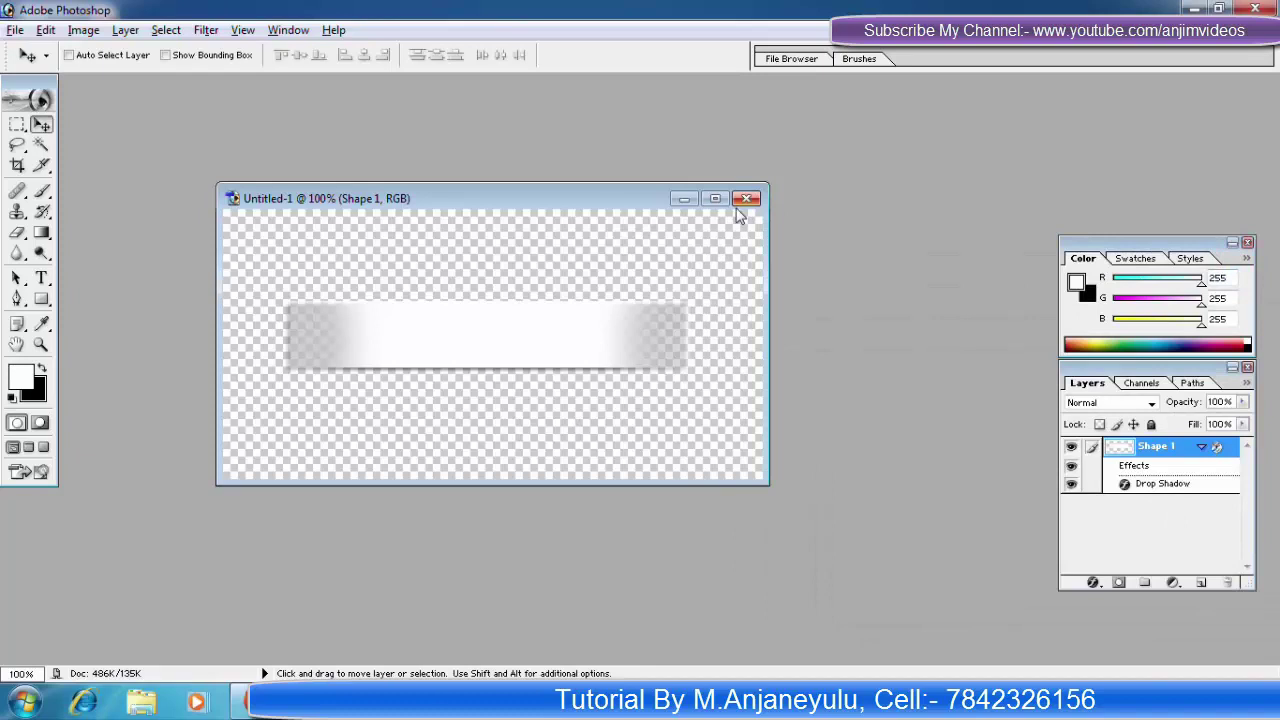
left_click(715, 198)
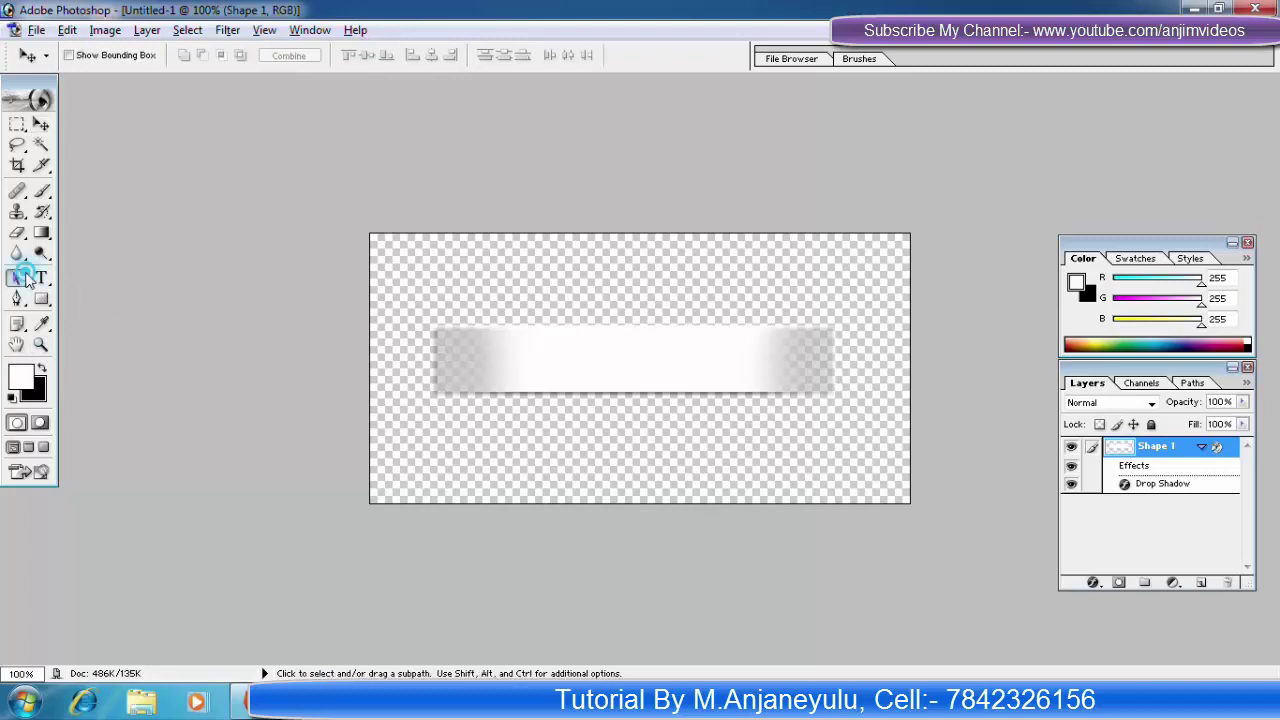
Type 'Excellent Telugu Video Tutorials' in white on the banner's left side
left_click(41, 278)
left_click(464, 370)
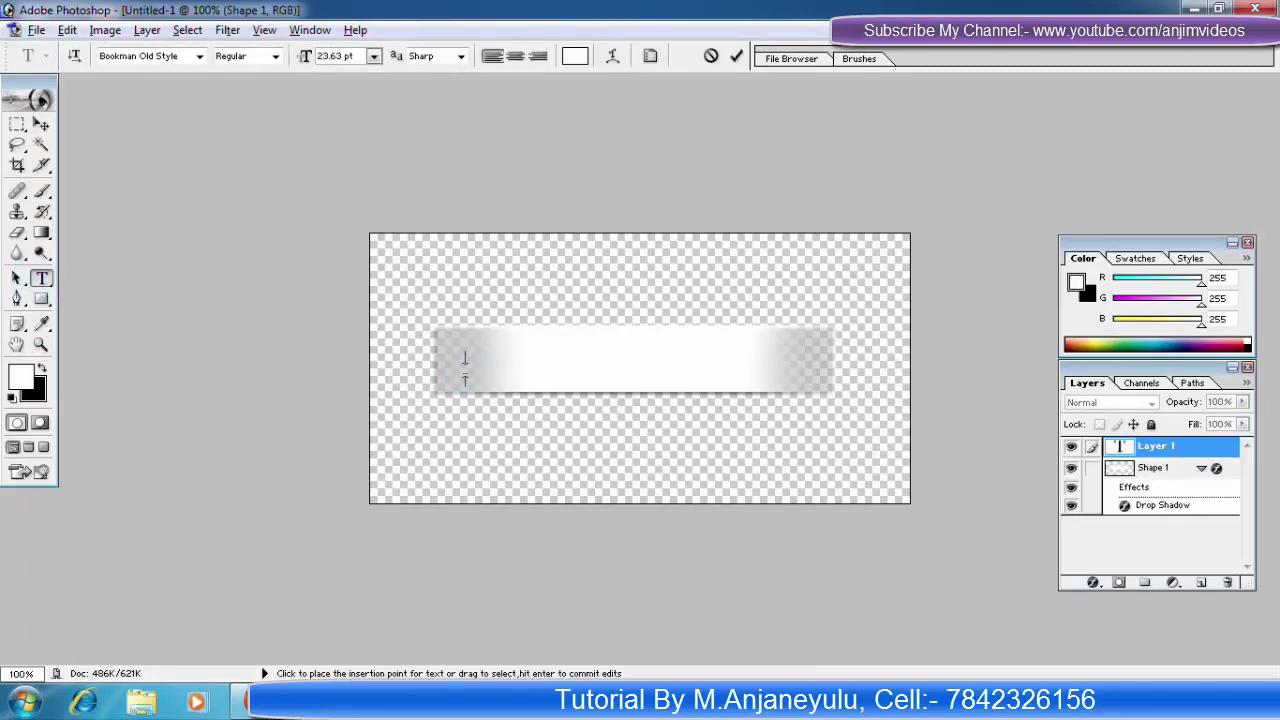
type("Ex")
type("e")
type("torials")
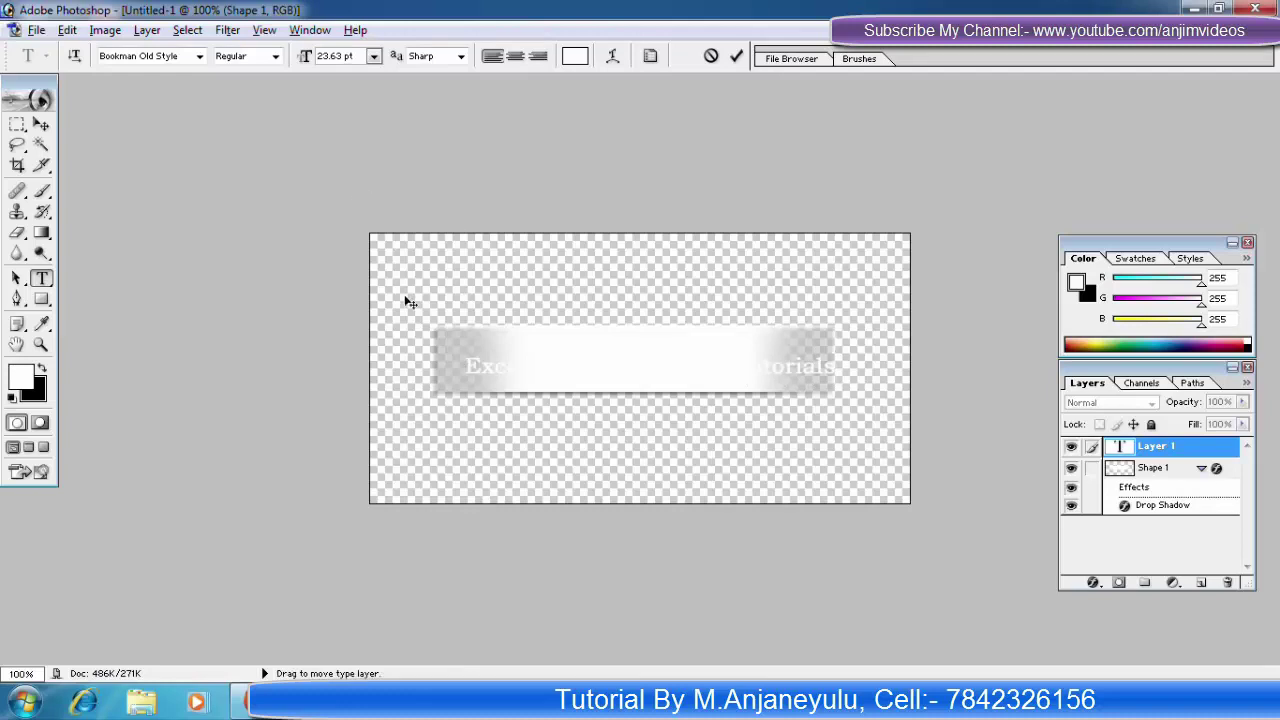
Resize the title to 25.63 pt and nudge it slightly left
key("ctrl+a")
key("ctrl+shift+period")
key("ctrl+shift+period")
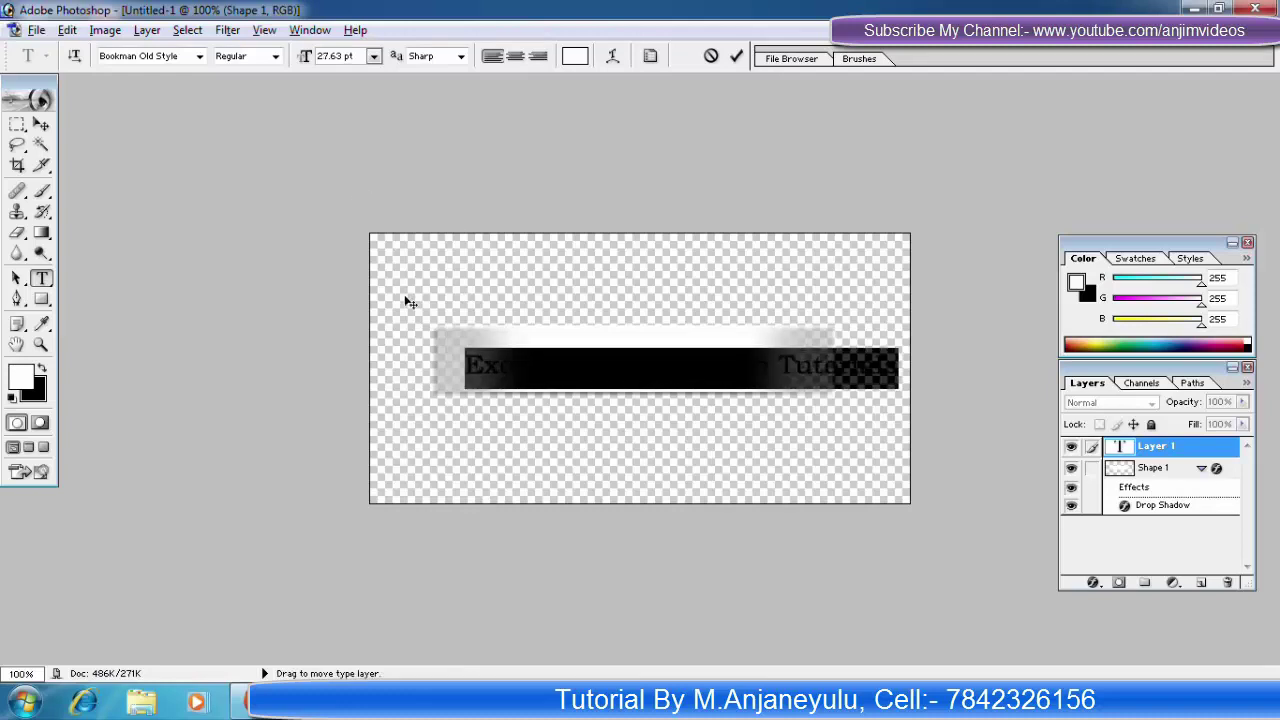
key("ctrl+shift+comma")
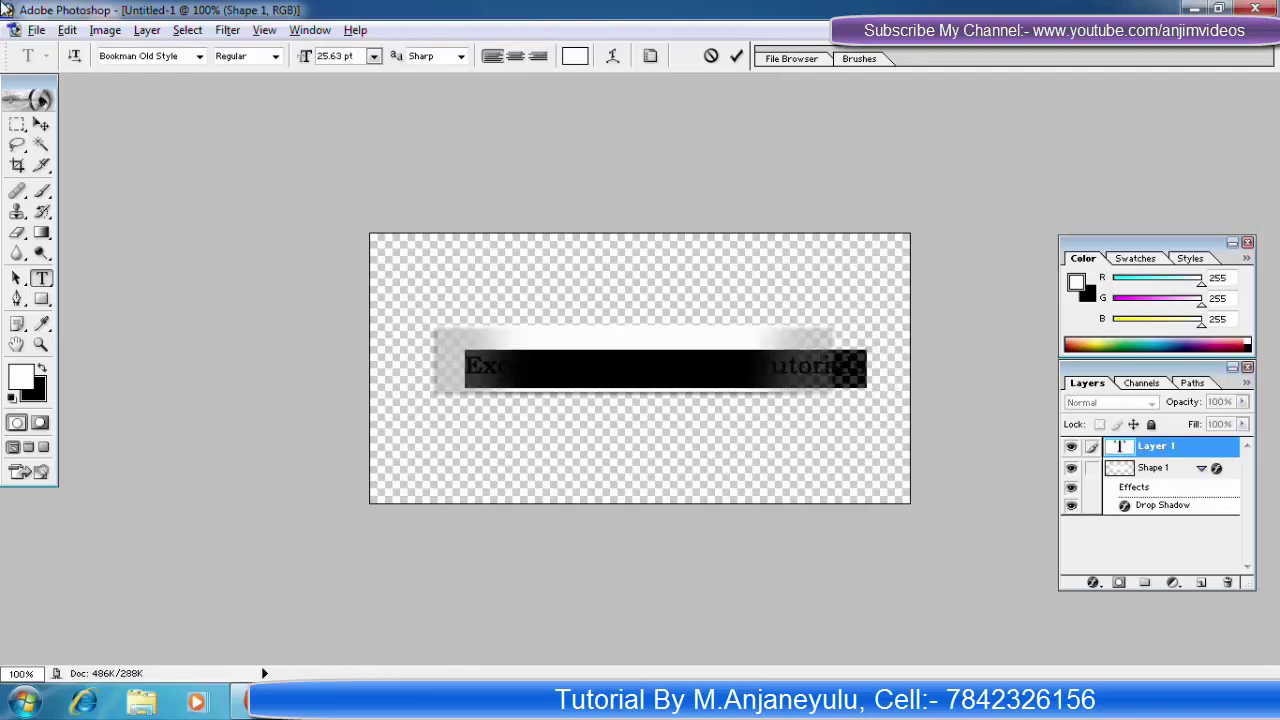
left_click(41, 124)
left_click_drag(542, 367, 506, 364)
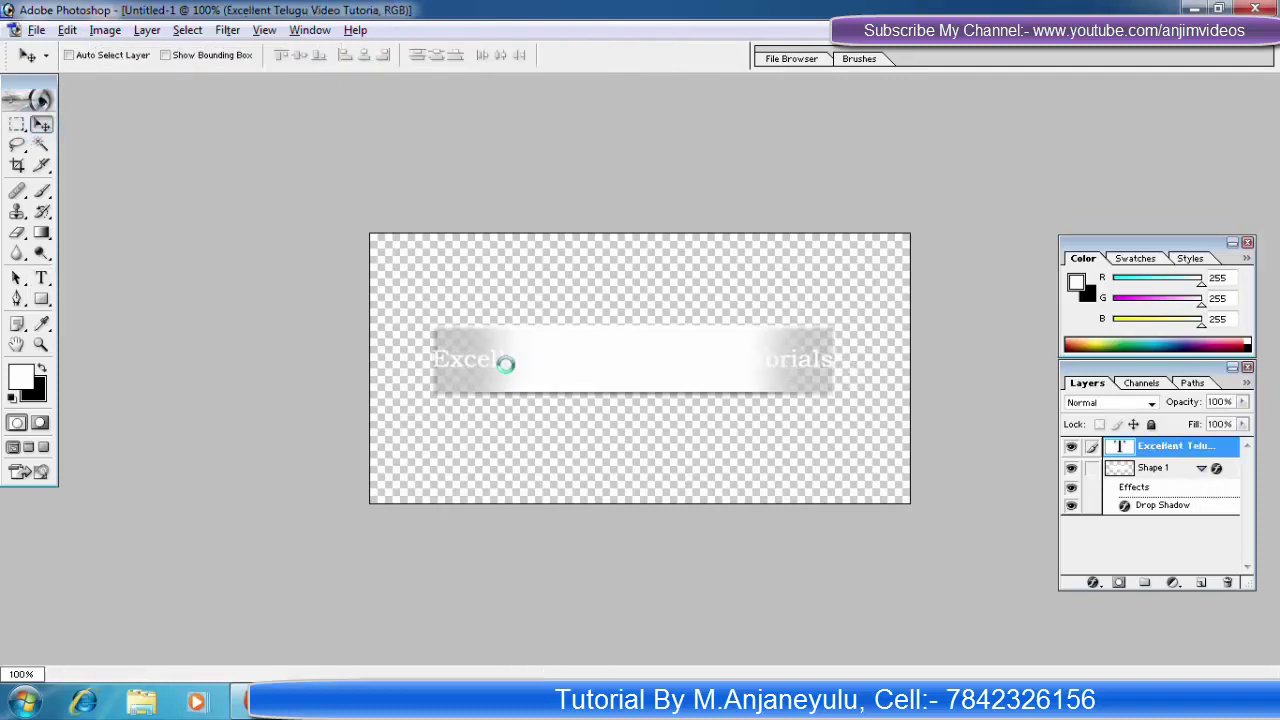
Free-transform the title to about 184% height and 97.4% width
left_click(67, 30)
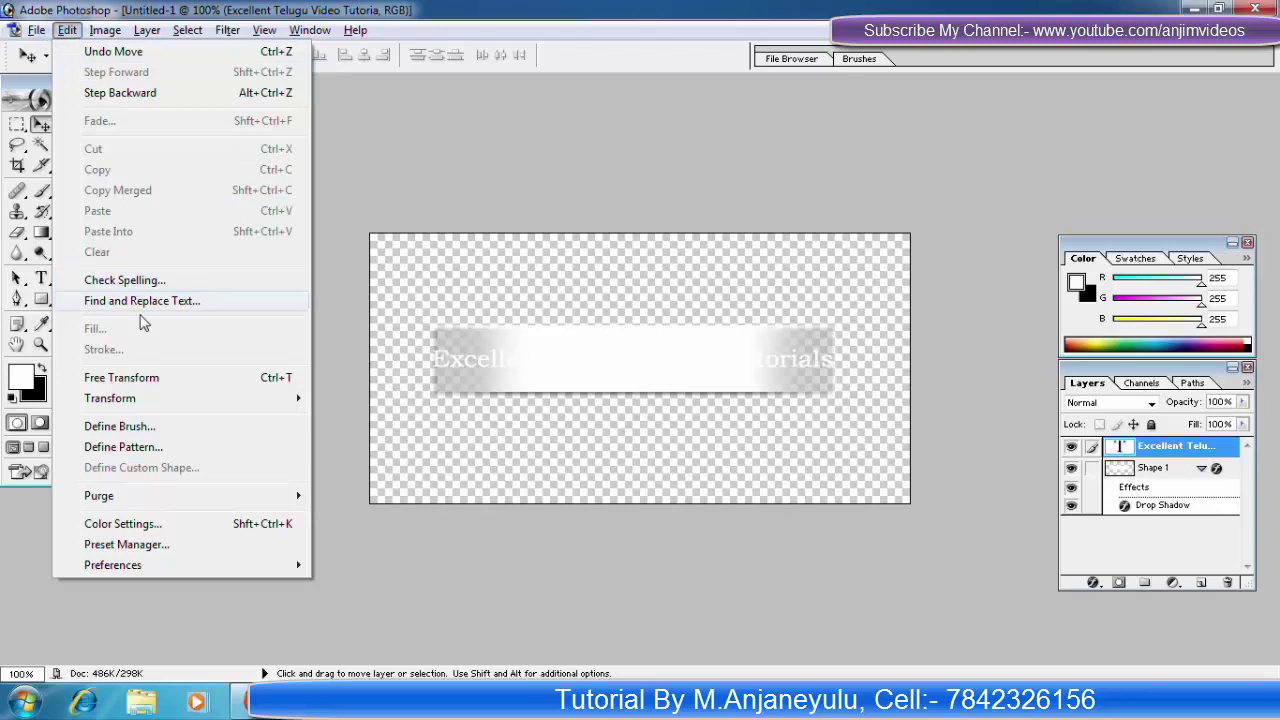
left_click(152, 378)
left_click_drag(832, 358, 822, 360)
mouse_move(632, 366)
left_mouse_down()
mouse_move(630, 380)
mouse_move(631, 351)
left_mouse_up()
key("Return")
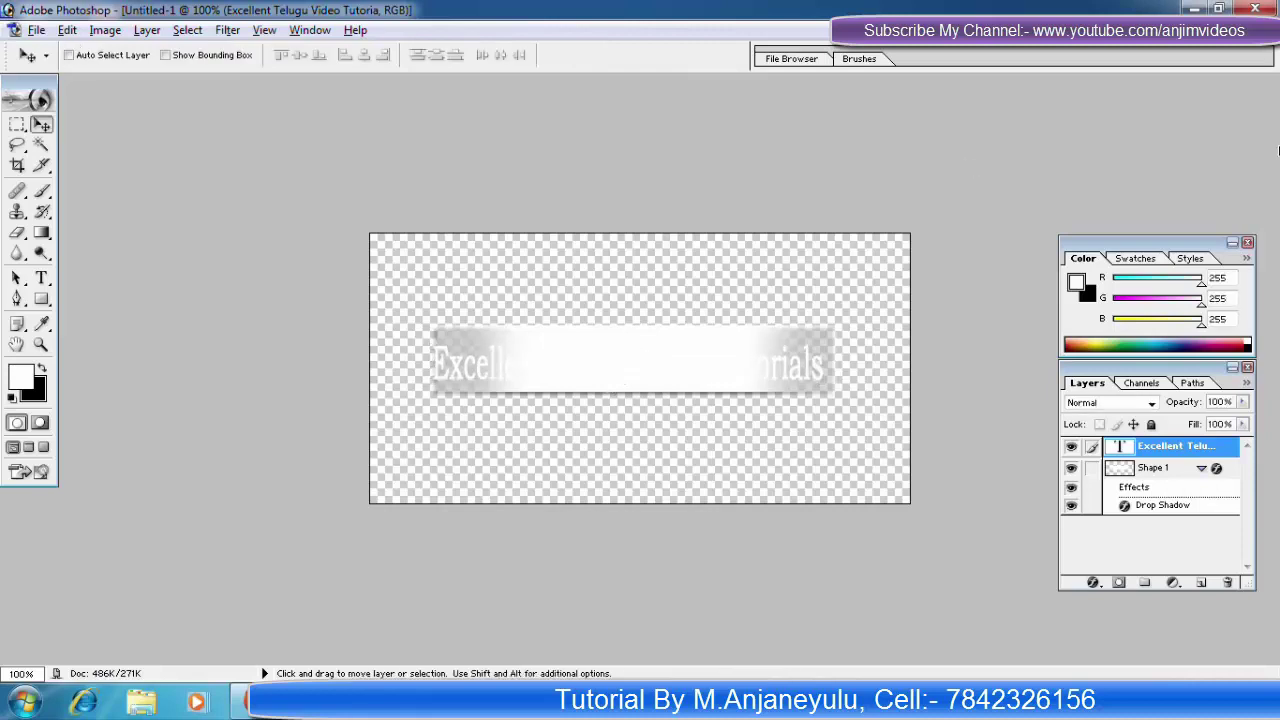
Enable a Drop Shadow on the text layer with Distance 2 px and Size 2 px
right_click(1165, 450)
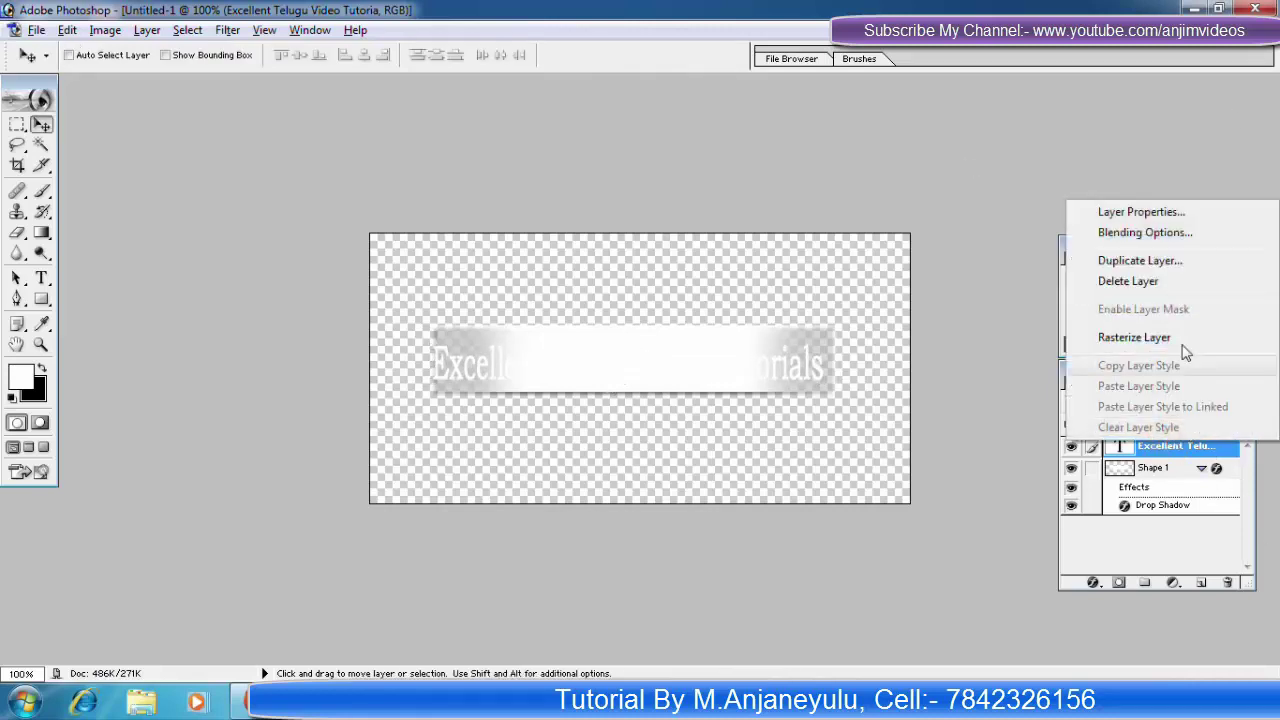
left_click(1155, 236)
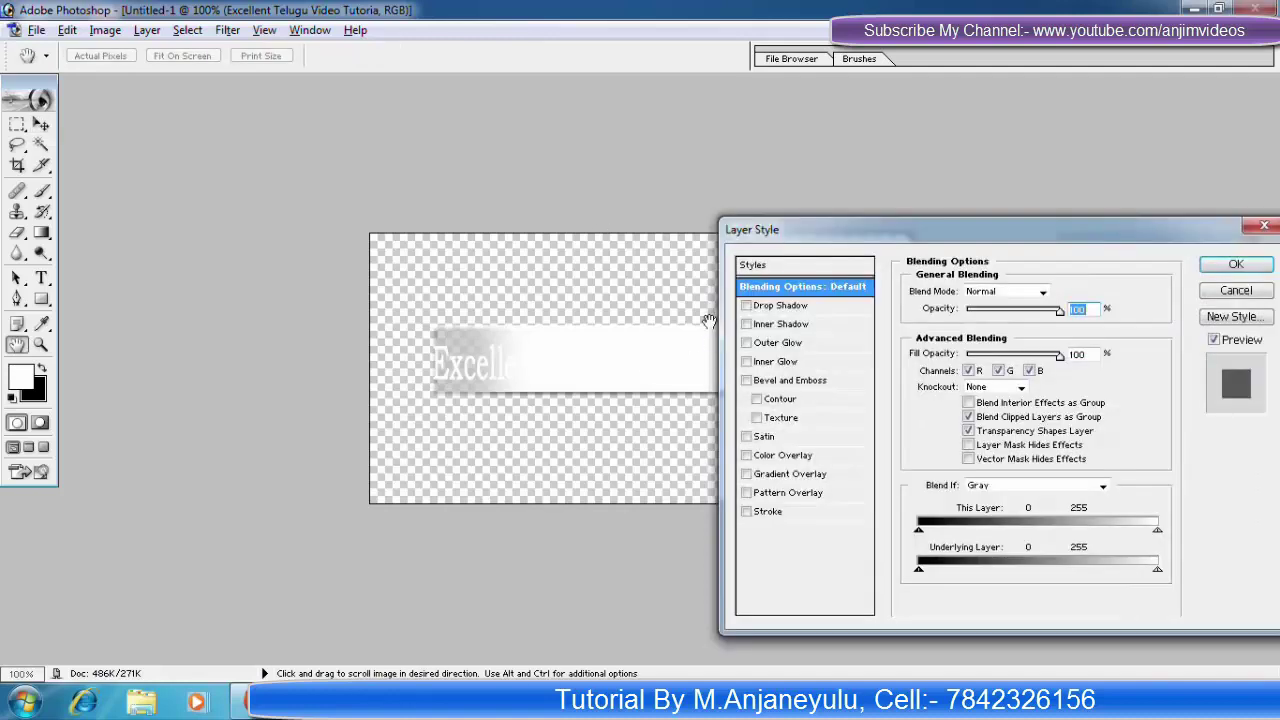
left_click(790, 306)
double_click(1090, 364)
type("2")
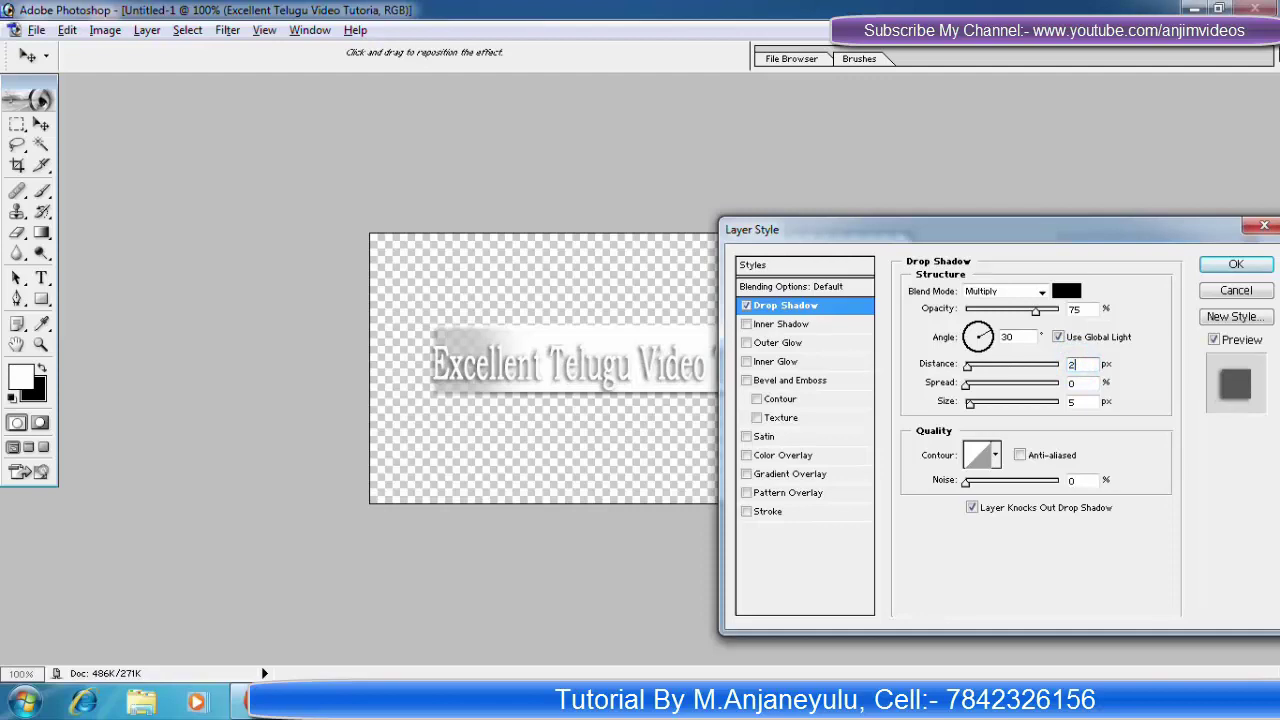
double_click(1080, 401)
type("2")
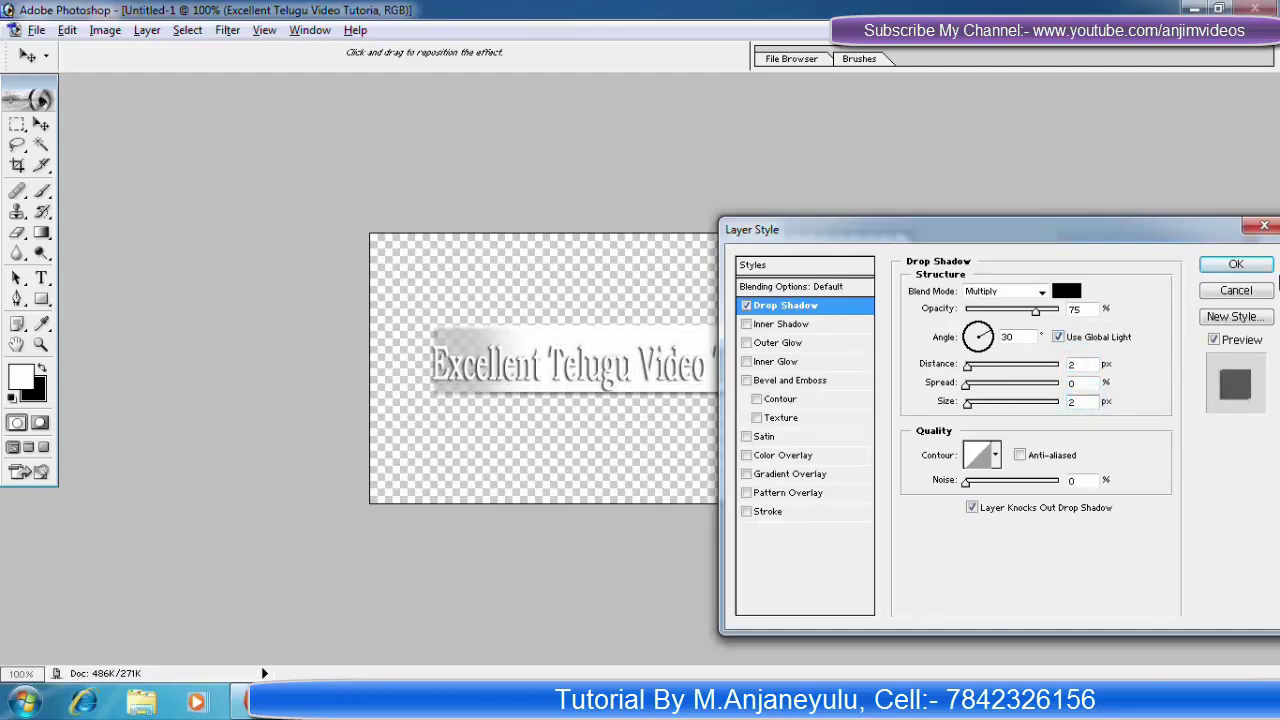
left_click(1236, 266)
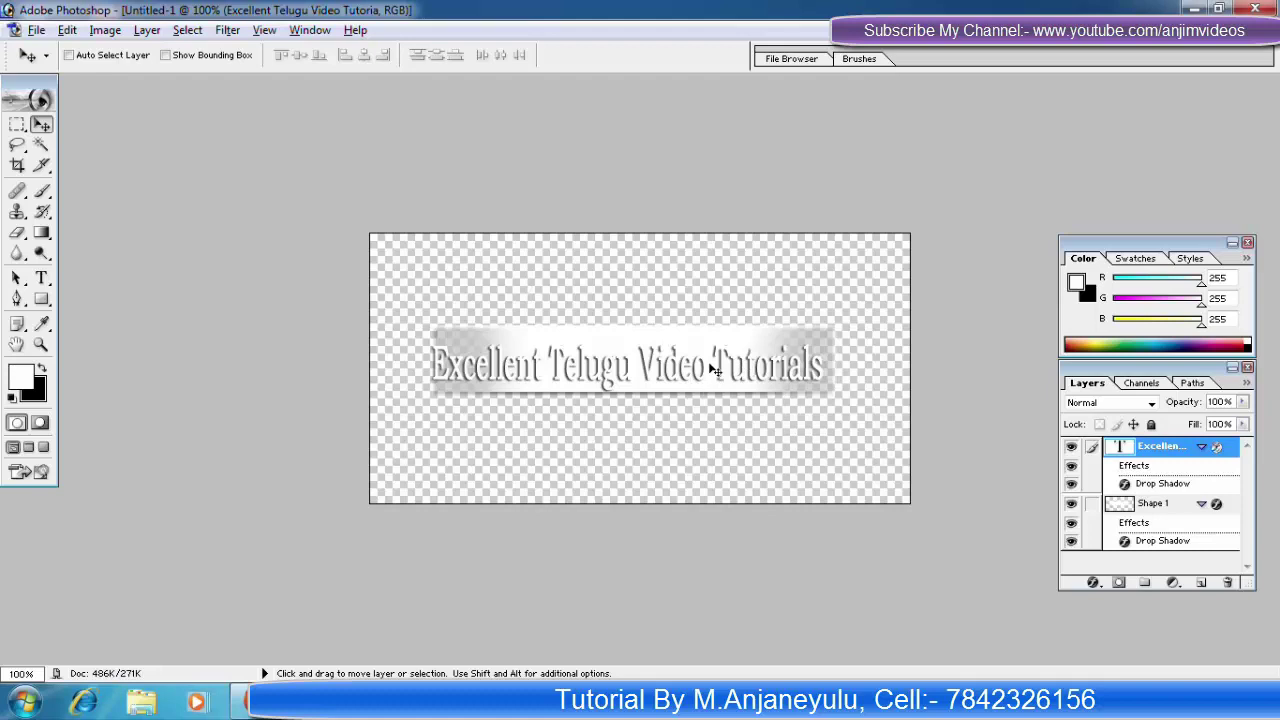
Show the Actions panel with Alt+F9
key("alt+F9")
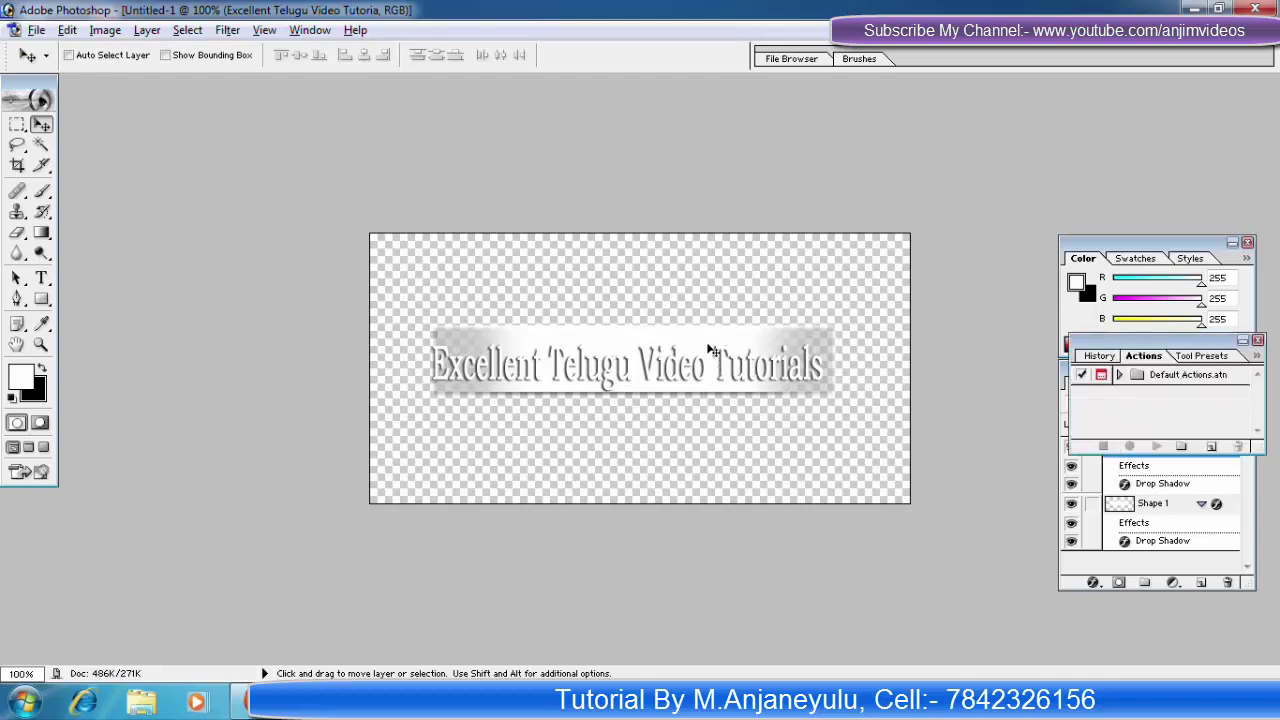